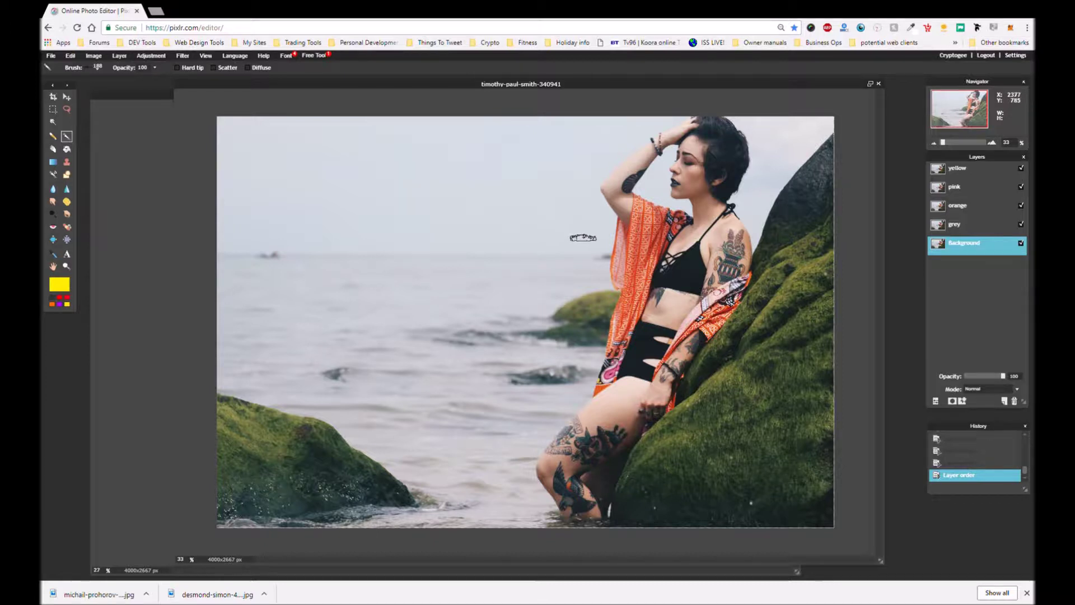
pyautogui.scroll(-1, 649, 314)
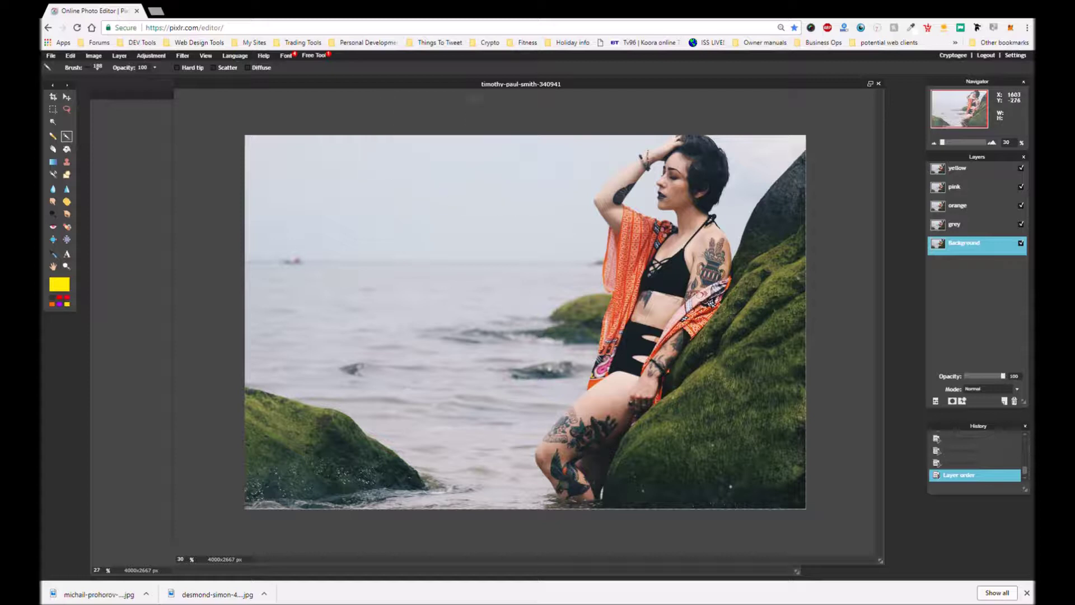
pyautogui.scroll(3, 562, 368)
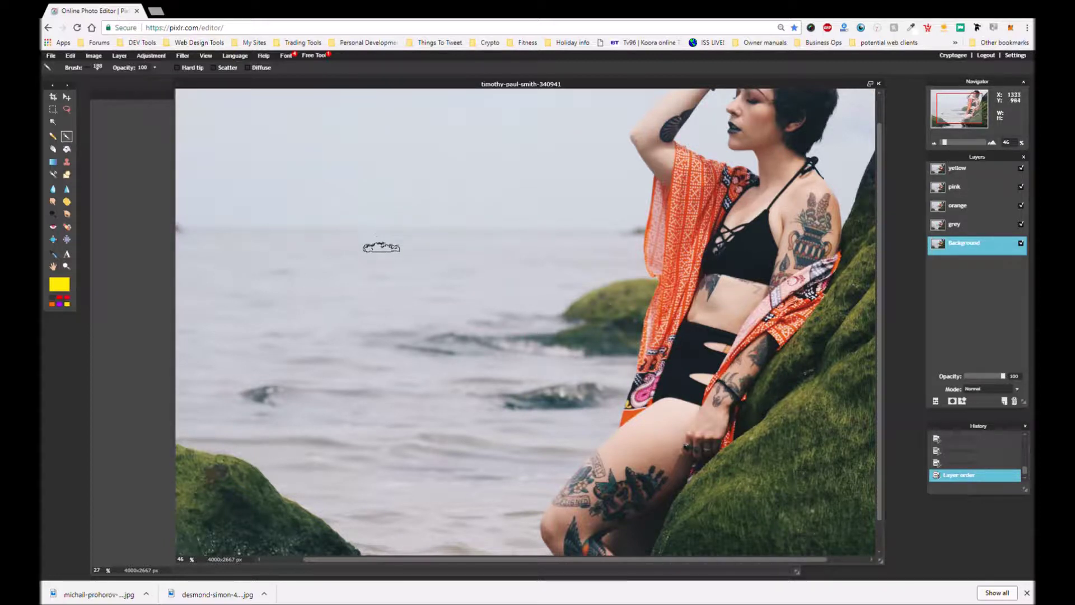
pyautogui.scroll(-2, 389, 281)
pyautogui.scroll(-1, 390, 283)
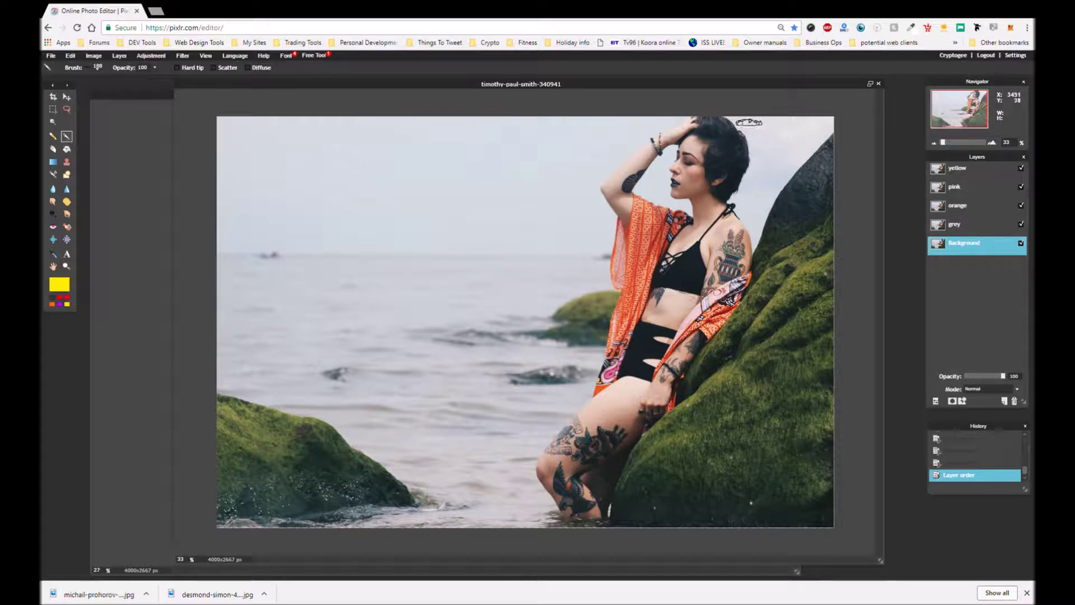
pyautogui.scroll(-2, 442, 249)
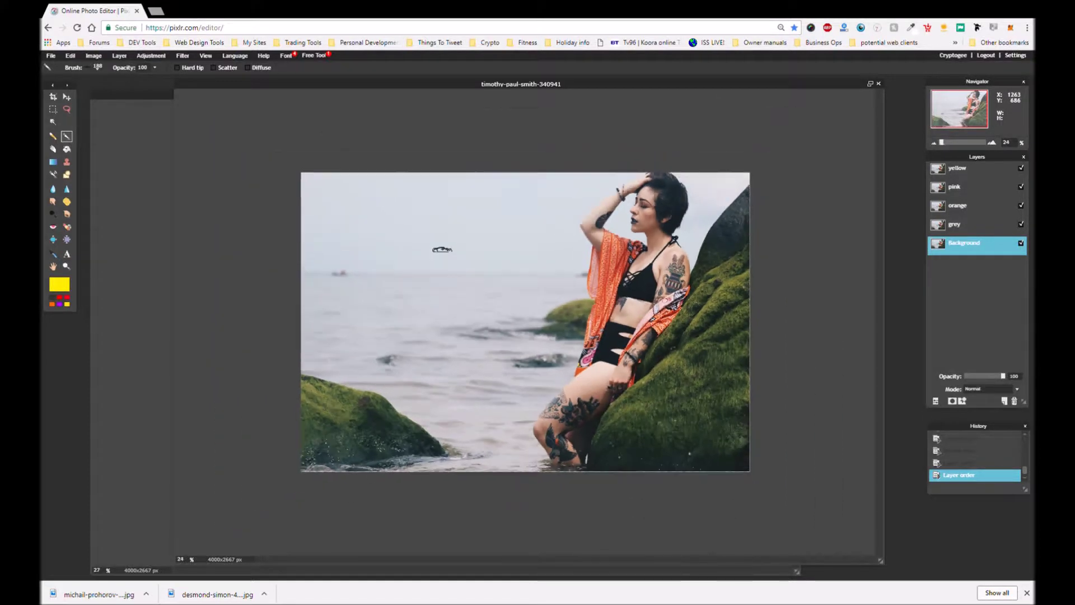
pyautogui.scroll(1, 442, 250)
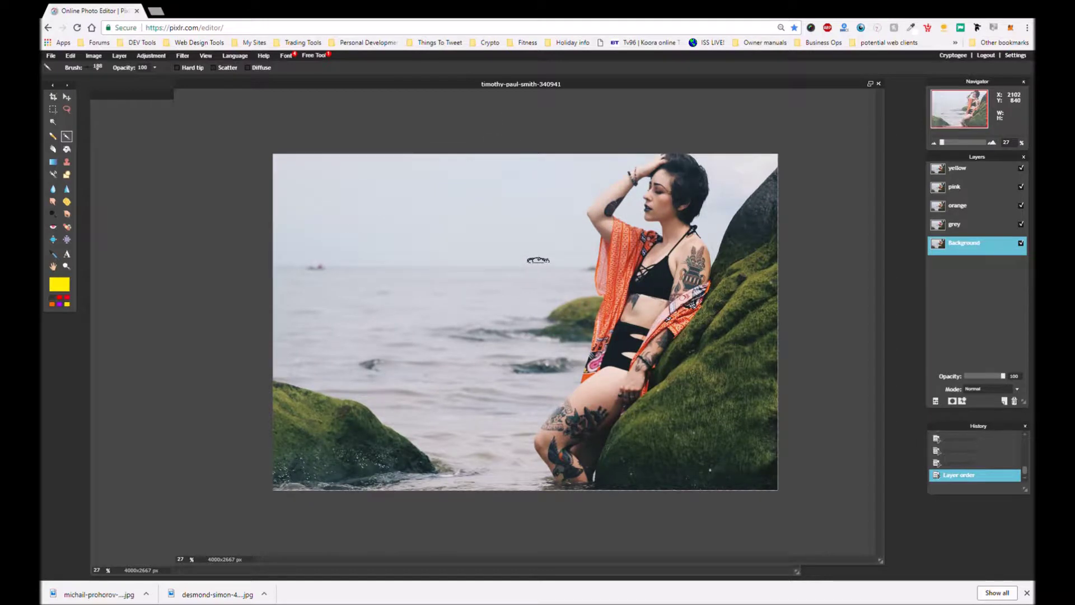
pyautogui.scroll(1, 547, 280)
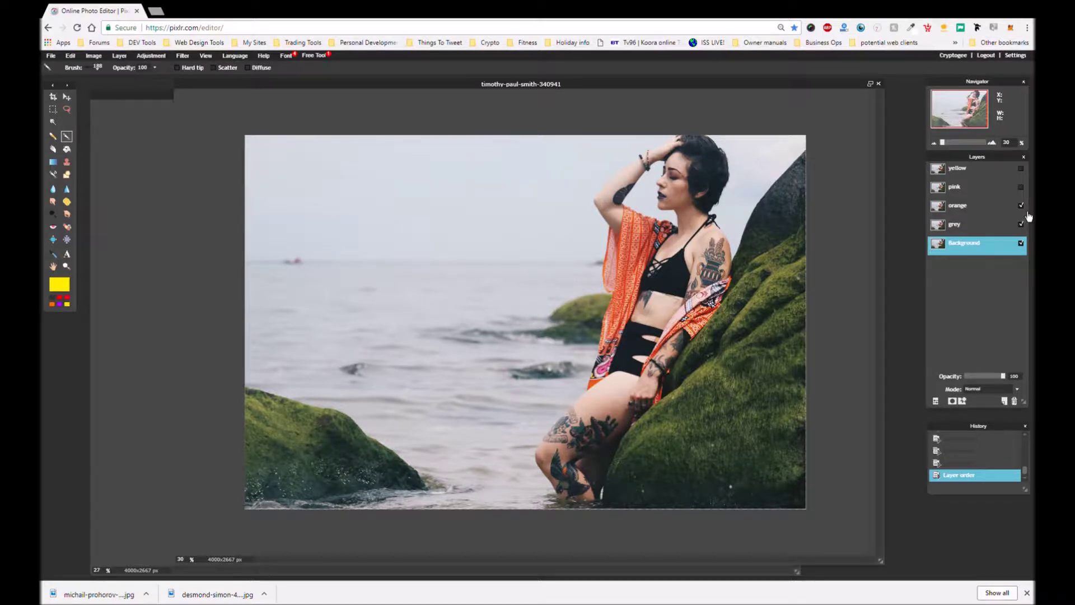
# Hide every layer except grey, and set up the Color Replace tool with the dark grey web color 666666.
pyautogui.click(1021, 245)
pyautogui.click(53, 175)
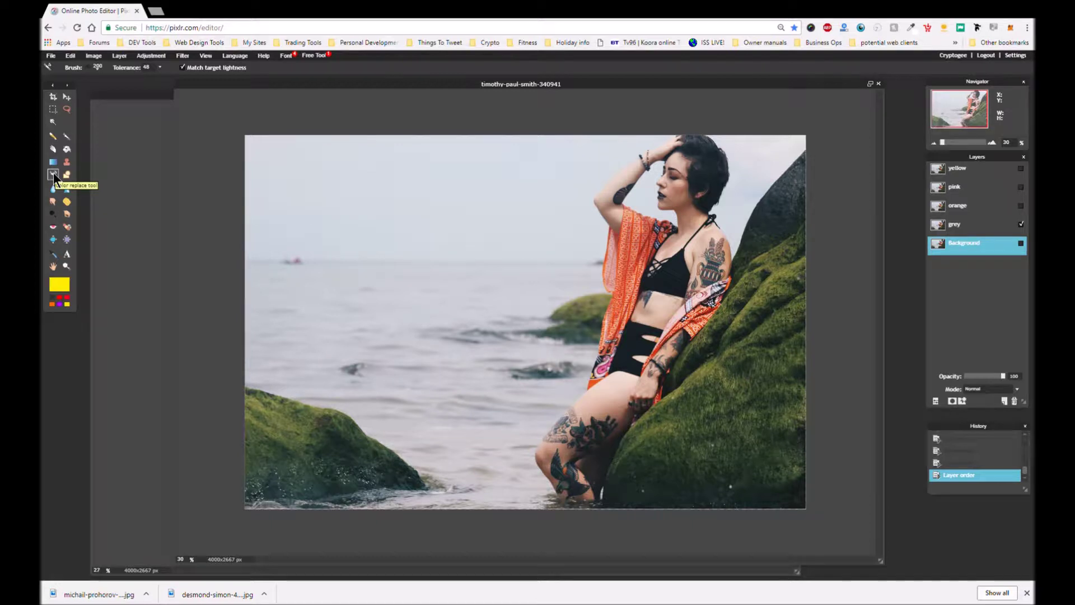
pyautogui.click(62, 284)
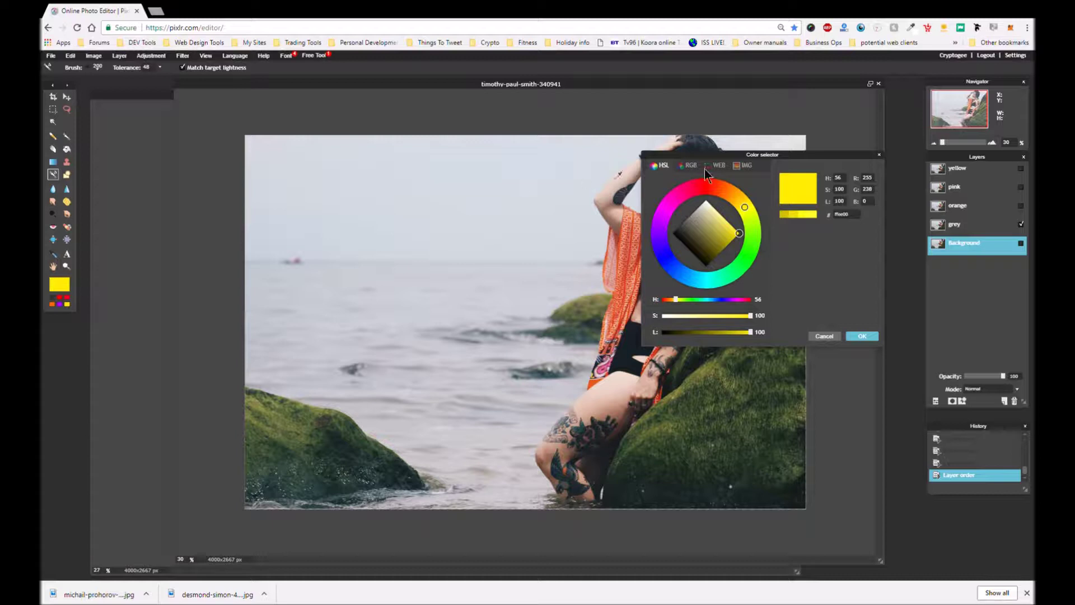
pyautogui.click(720, 166)
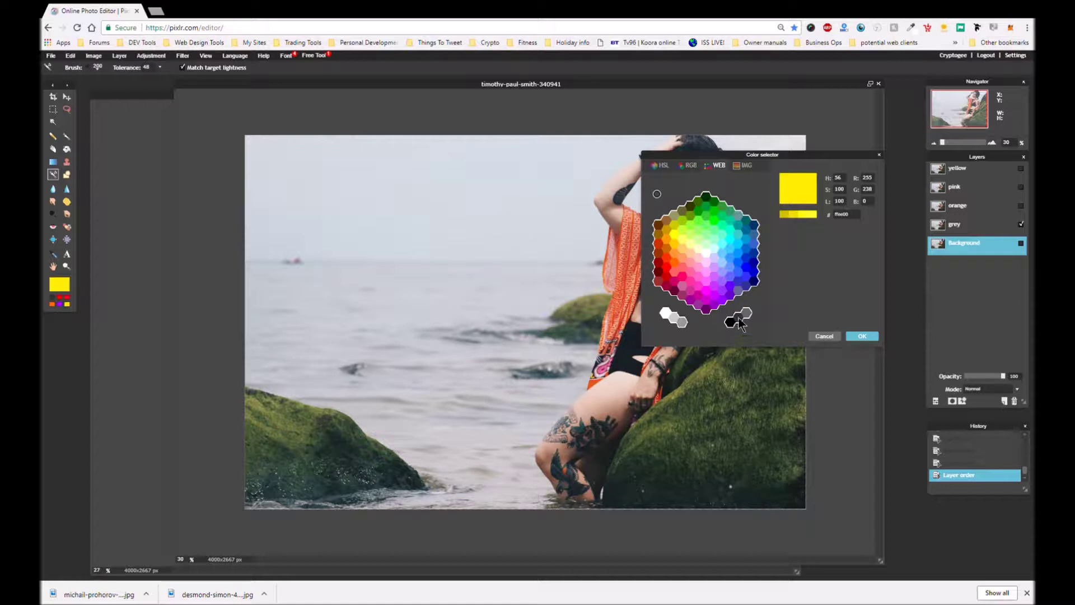
pyautogui.click(750, 315)
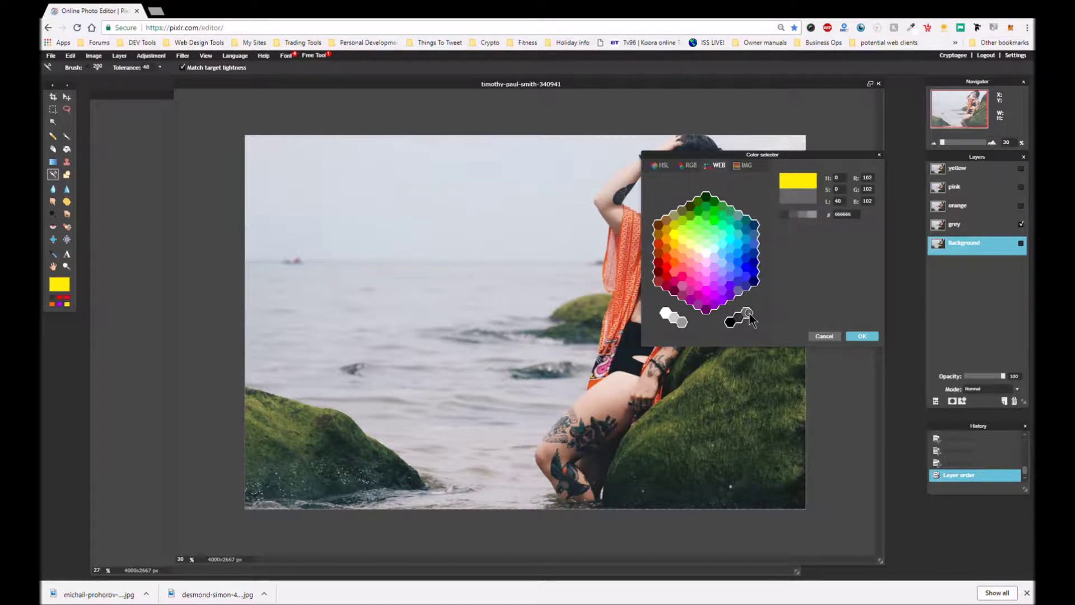
pyautogui.click(863, 336)
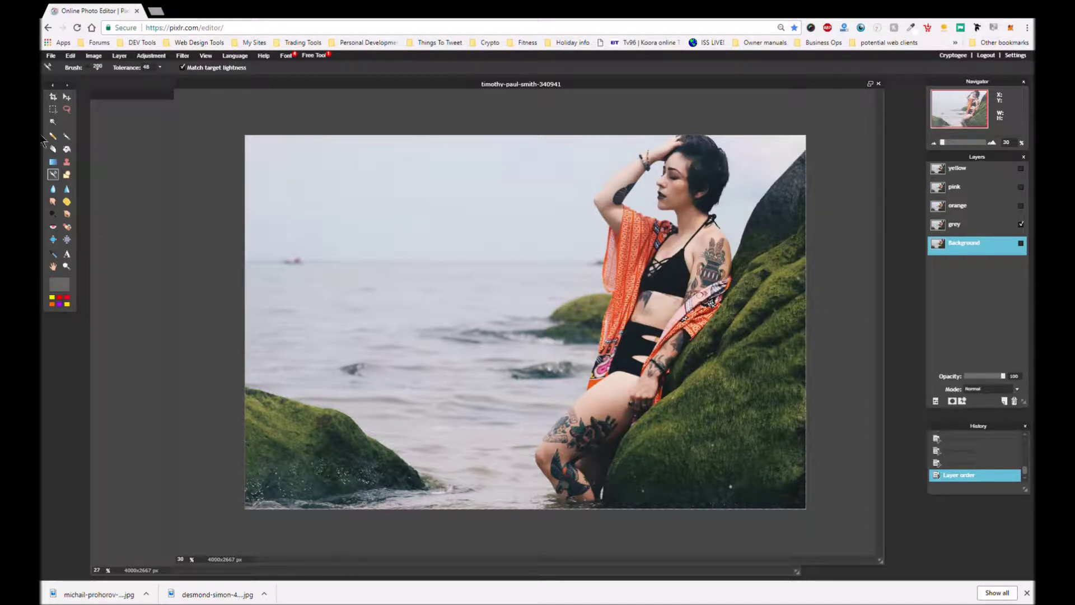
# Choose the soft round 200 brush and set its diameter to 999 and its spacing to 150.
pyautogui.click(99, 68)
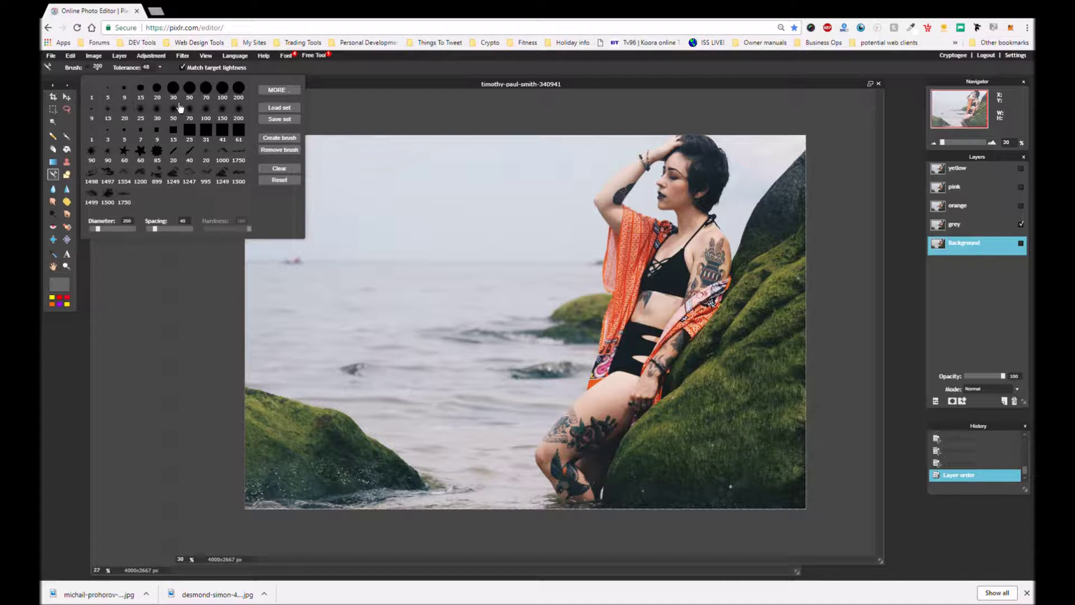
pyautogui.click(244, 117)
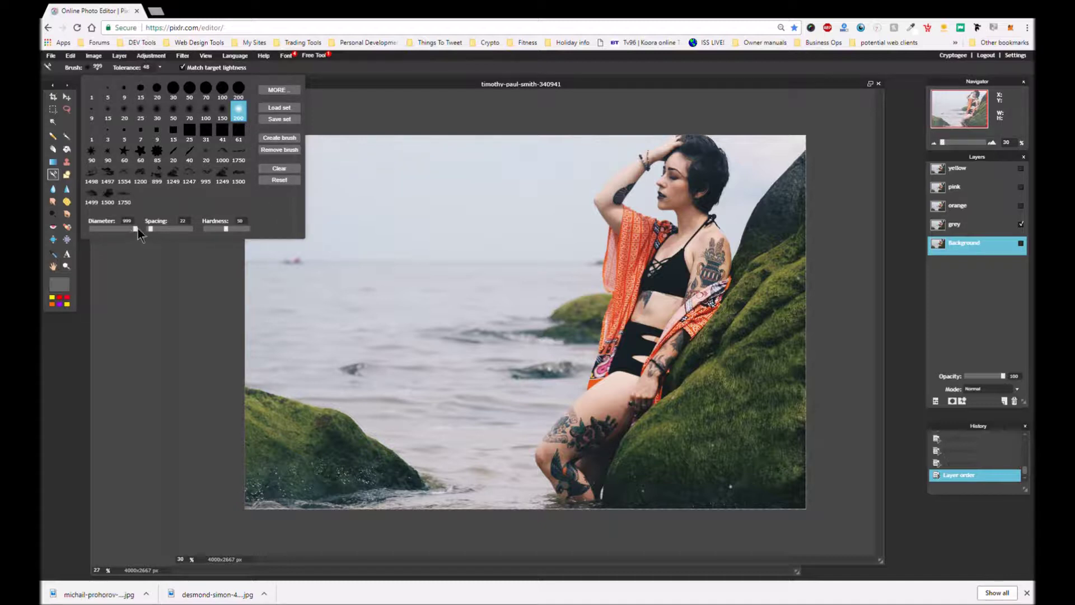
pyautogui.moveTo(136, 227)
pyautogui.mouseDown()
pyautogui.moveTo(122, 228)
pyautogui.moveTo(180, 228)
pyautogui.mouseUp()
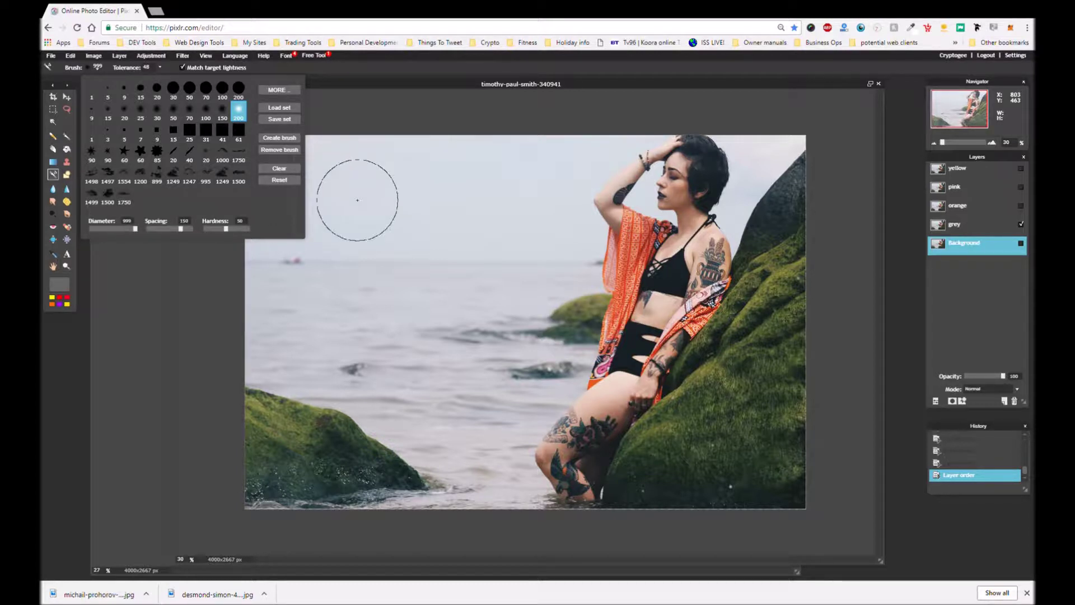
# Revert the stroke made with the Background layer active, and recolor the upper-left part of the sky on the grey layer instead.
pyautogui.moveTo(398, 193); pyautogui.dragTo(473, 180)
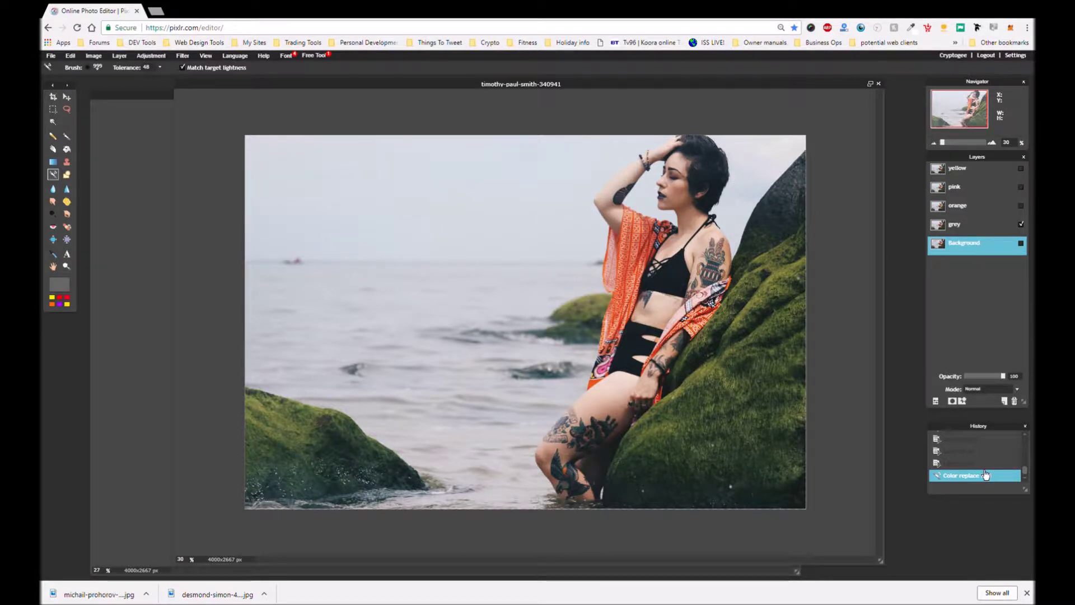
pyautogui.click(985, 462)
pyautogui.click(984, 229)
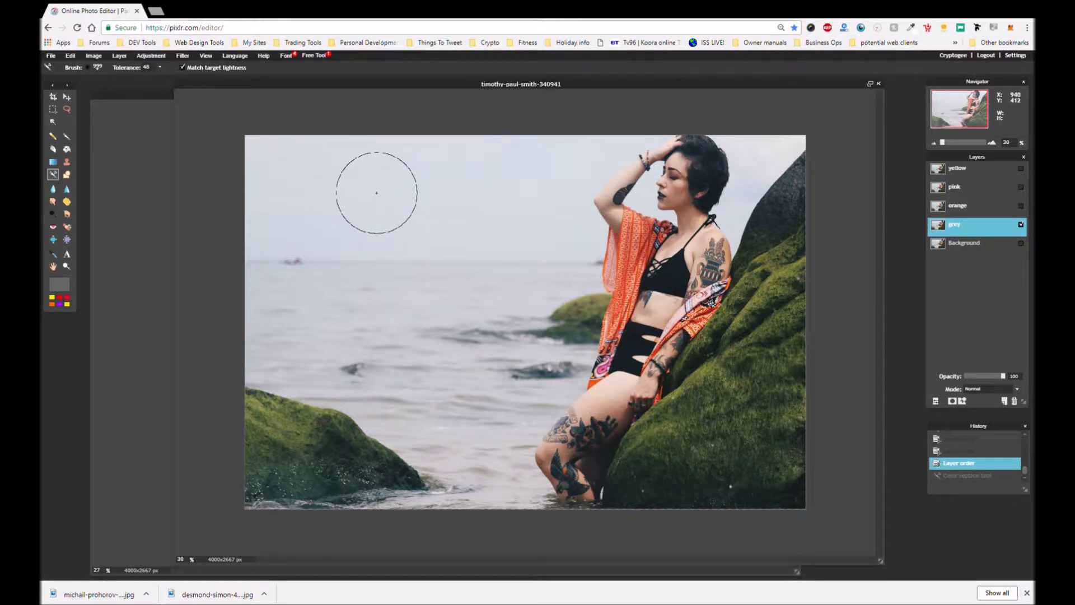
pyautogui.moveTo(376, 190); pyautogui.dragTo(273, 204)
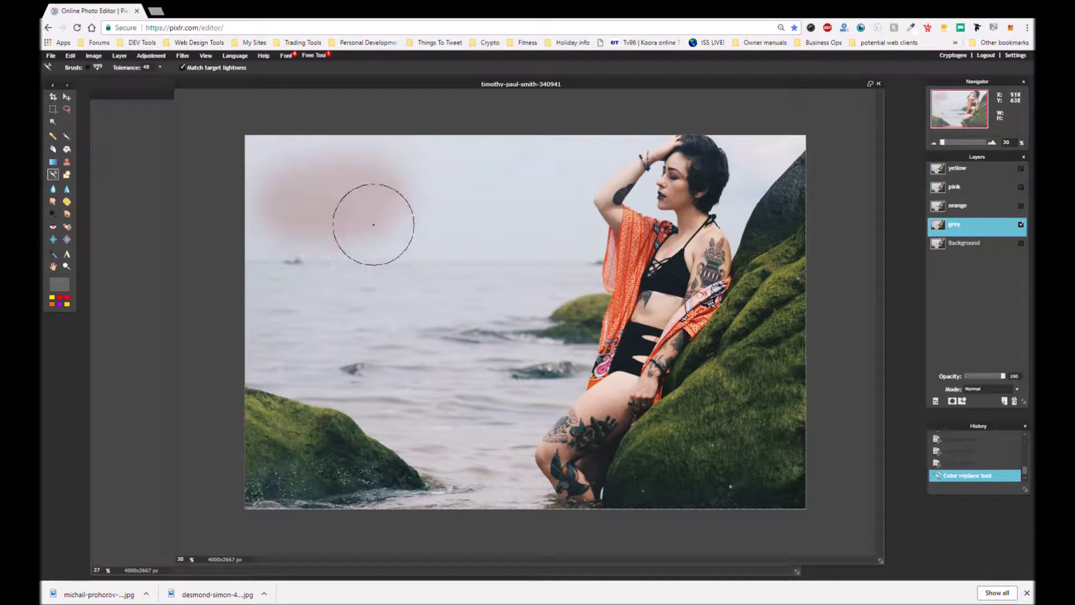
pyautogui.moveTo(405, 228); pyautogui.dragTo(477, 230)
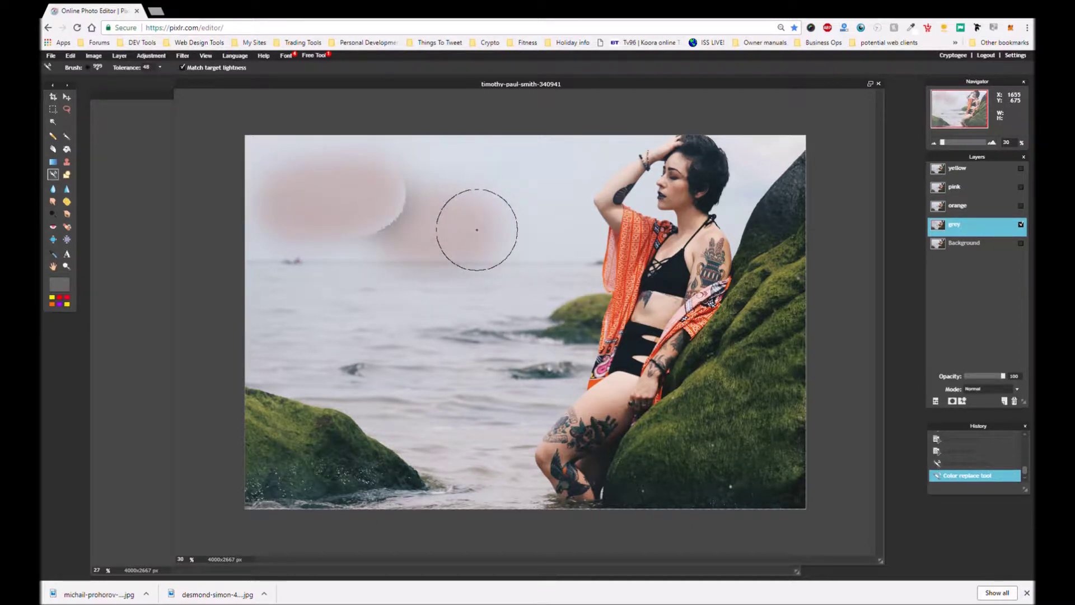
pyautogui.press('alt')
pyautogui.hotkey('ctrl', 'z')
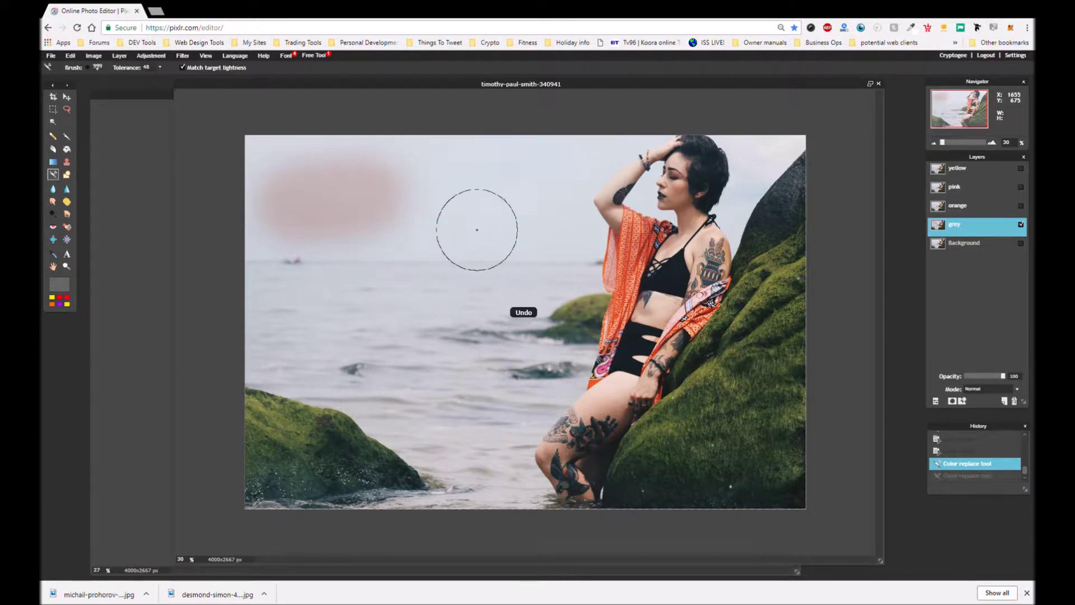
# Dab the grey replacement color over further patches across the sky on the grey layer, up to the woman's arm.
pyautogui.moveTo(461, 225); pyautogui.dragTo(476, 221)
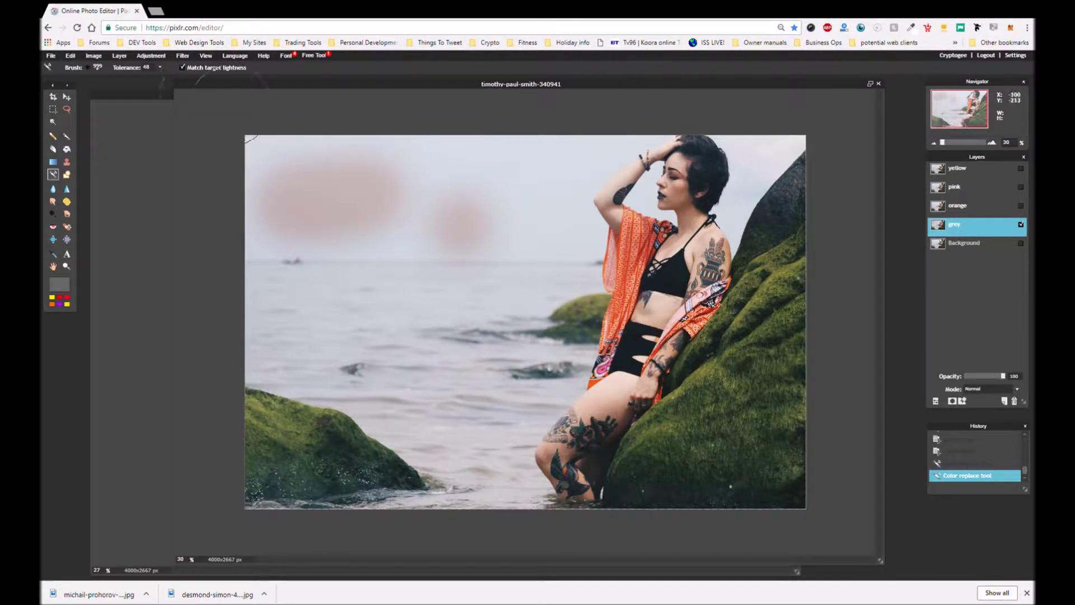
pyautogui.click(519, 157)
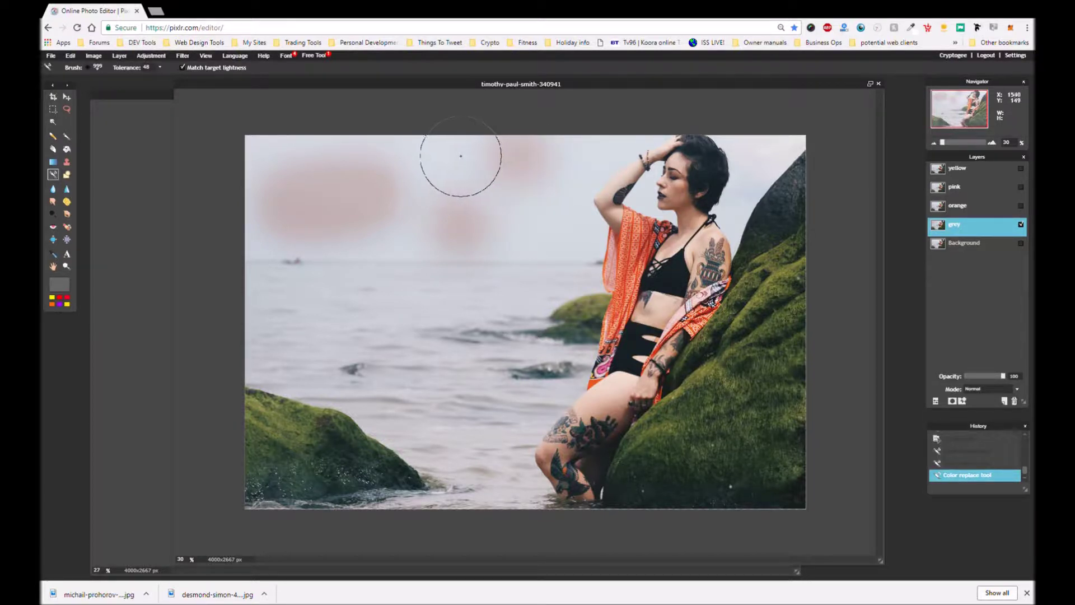
pyautogui.click(412, 156)
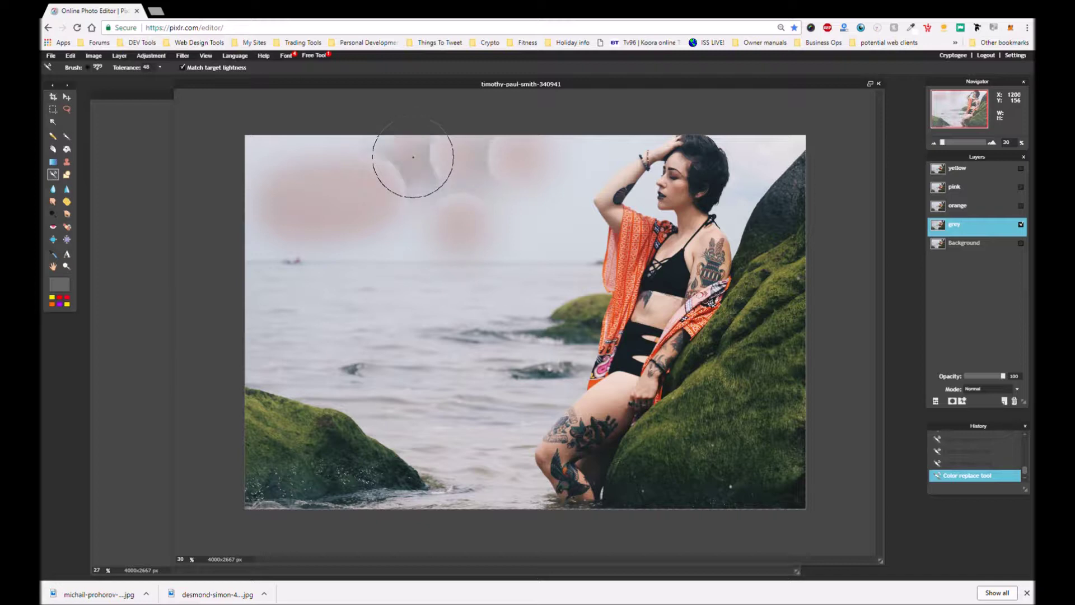
pyautogui.click(316, 152)
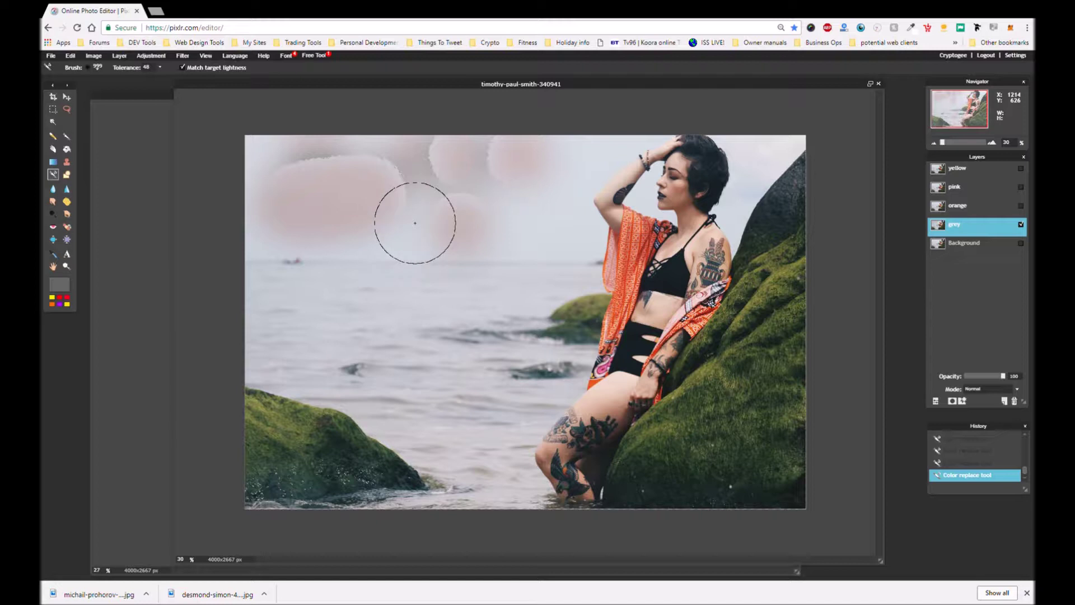
pyautogui.click(412, 222)
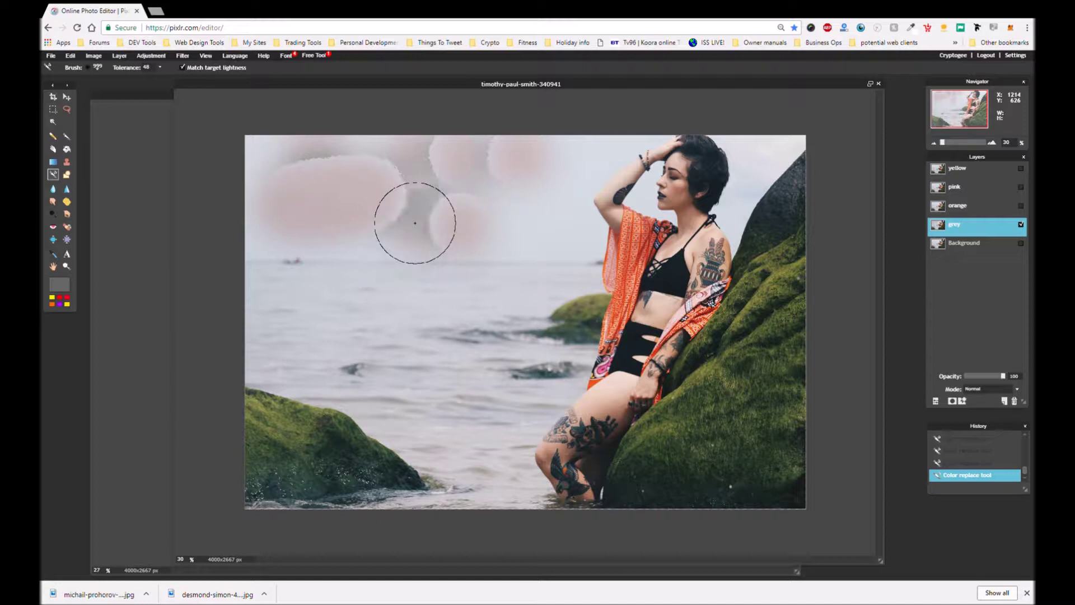
pyautogui.click(533, 221)
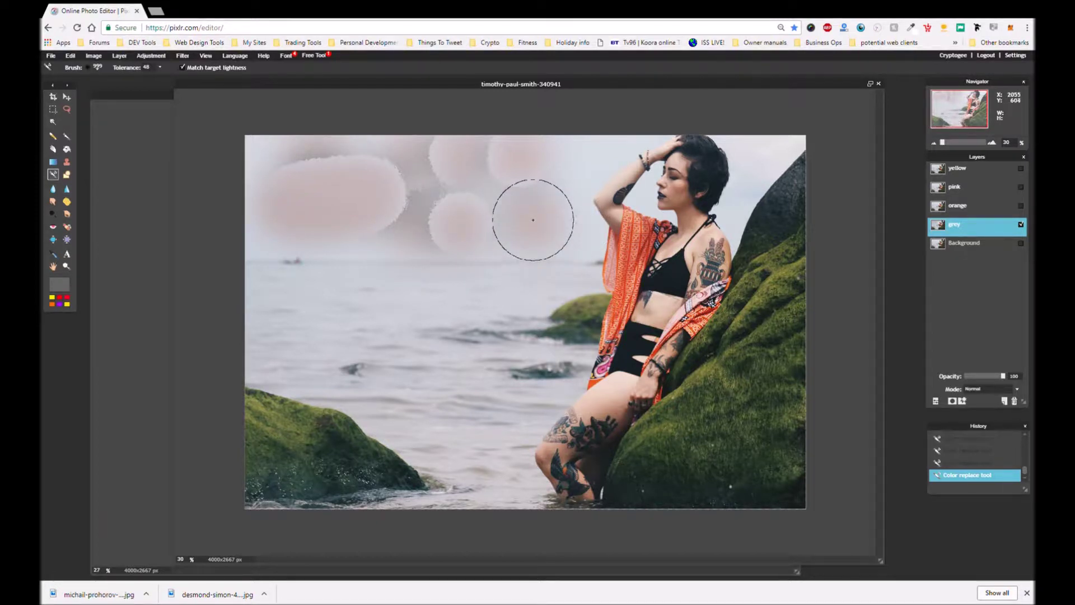
pyautogui.click(591, 144)
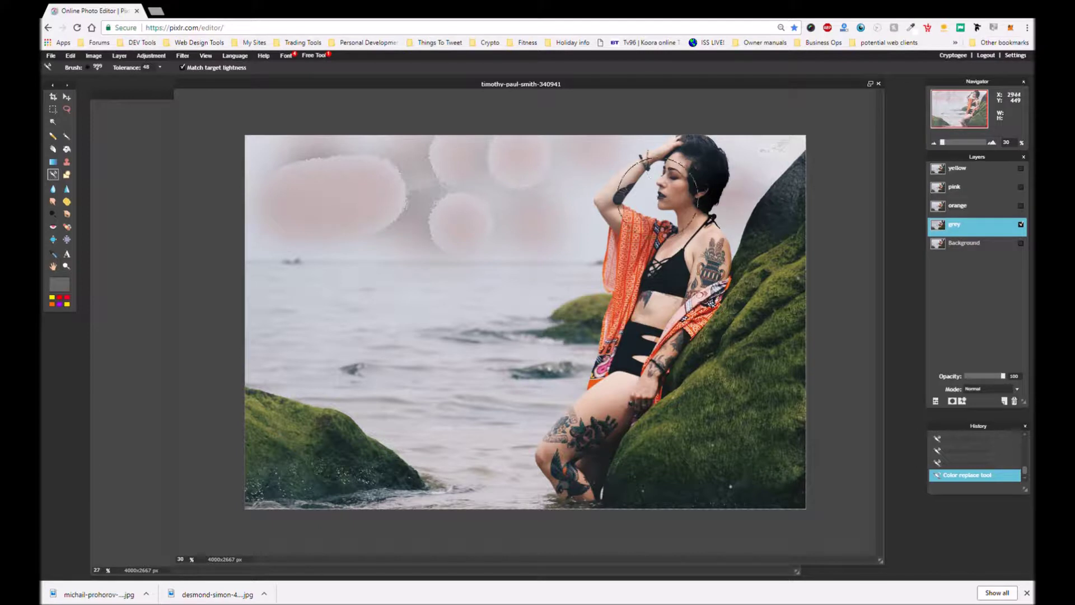
pyautogui.click(566, 229)
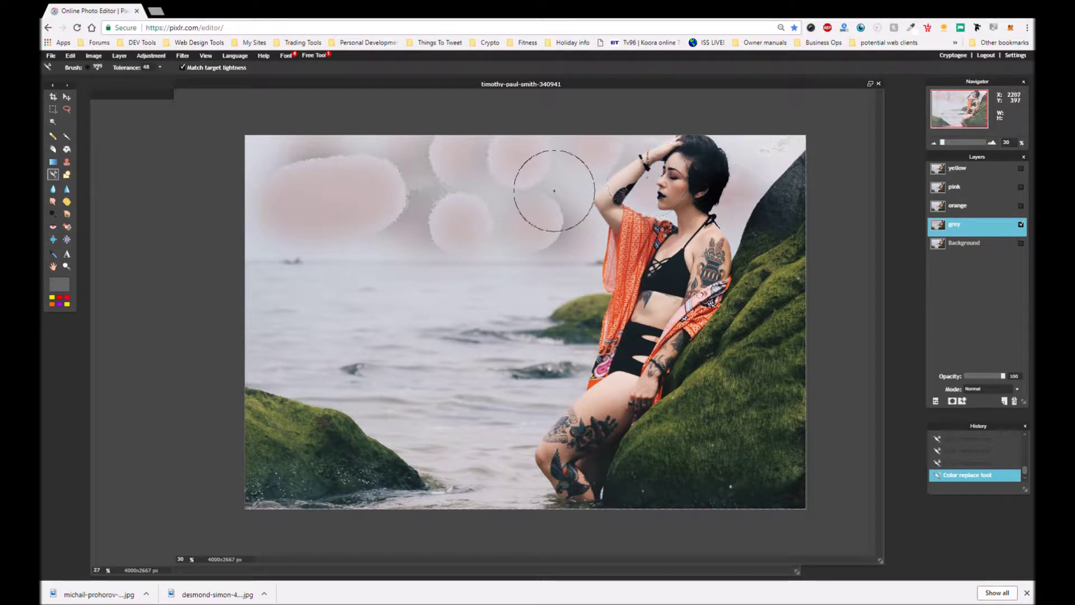
pyautogui.click(268, 219)
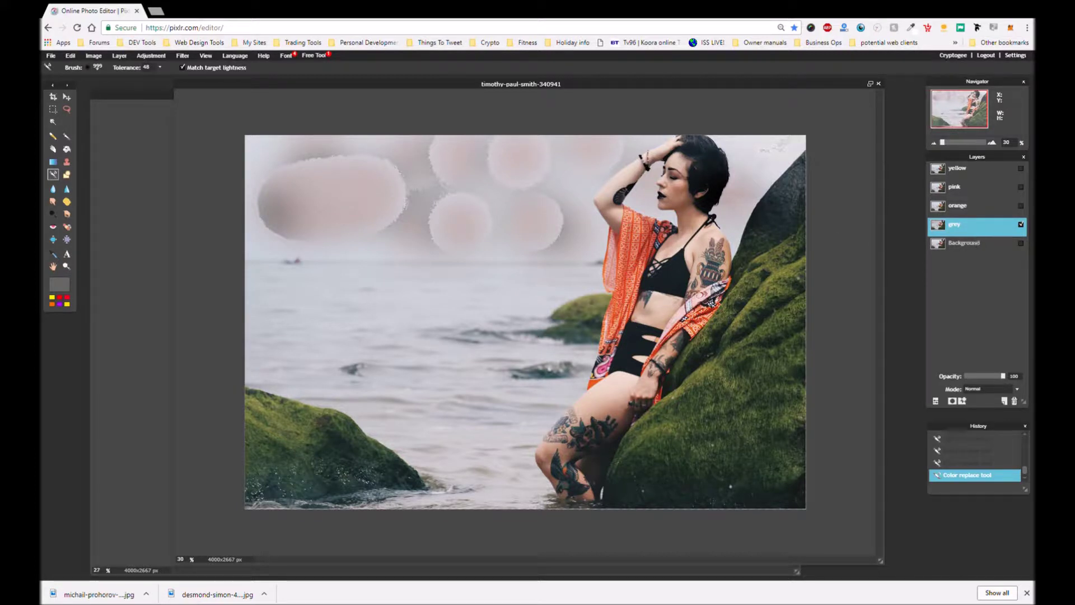
# Add a layer mask to the grey layer, hide it, and make the orange layer active and visible.
pyautogui.click(951, 401)
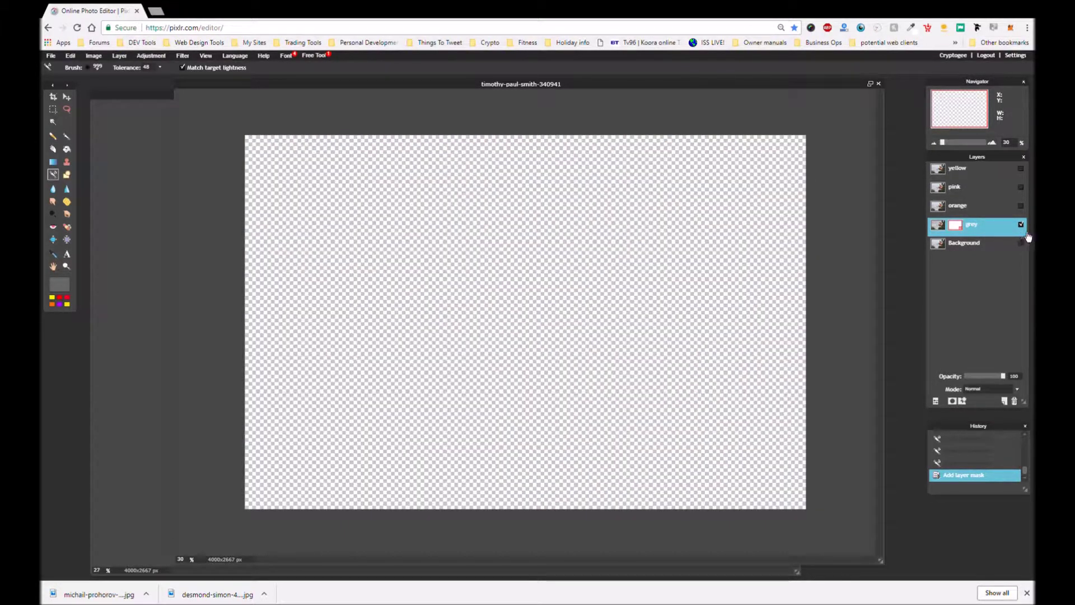
pyautogui.click(993, 215)
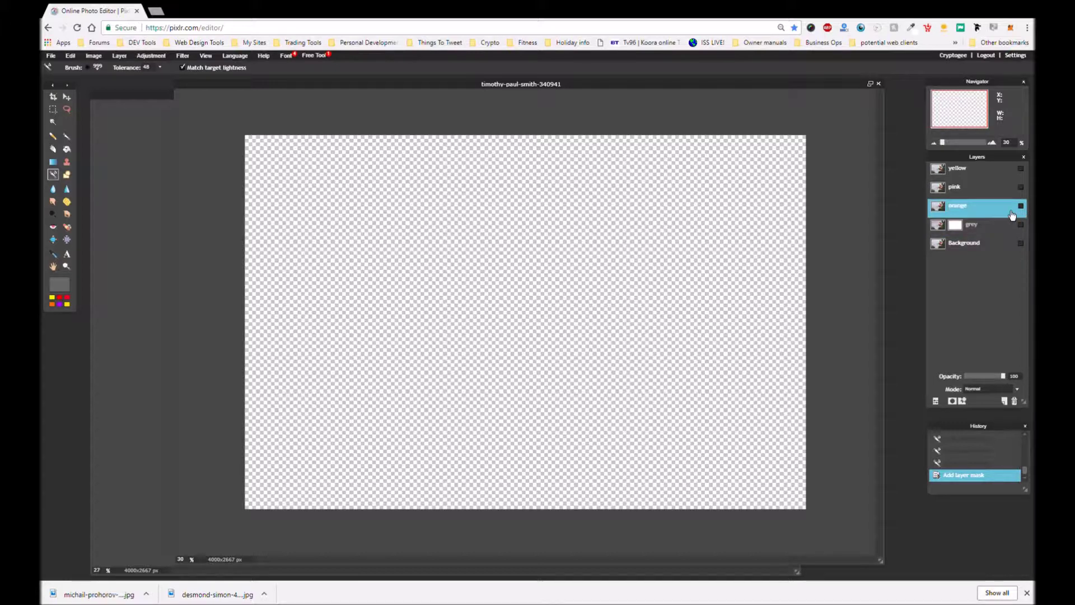
pyautogui.click(1021, 206)
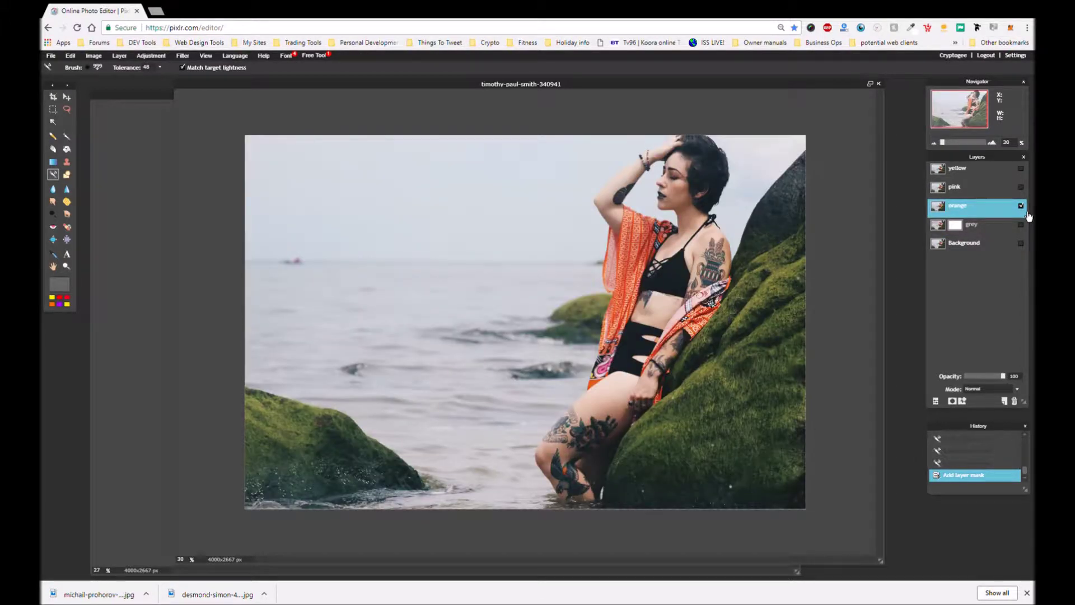
# Switch the replacement color to the saved orange and brush it across the sky on the orange layer.
pyautogui.click(67, 281)
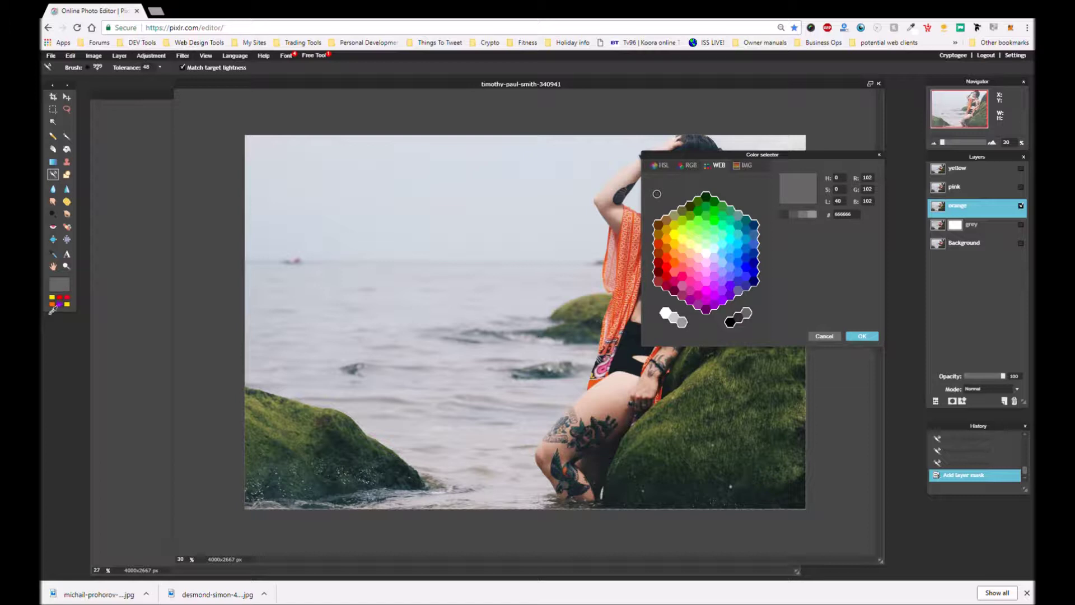
pyautogui.click(824, 336)
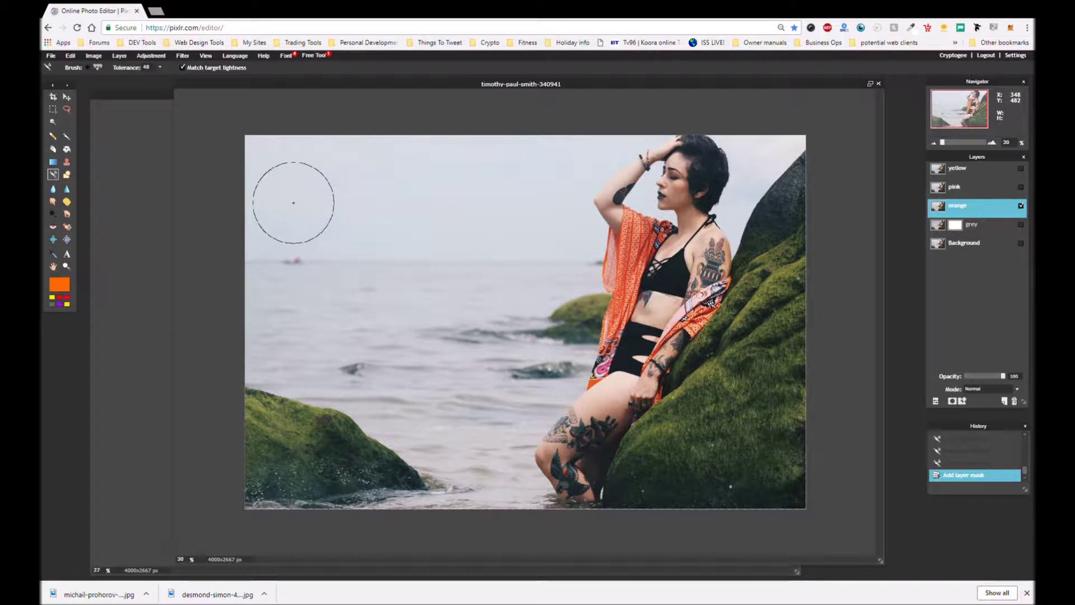
pyautogui.moveTo(284, 164)
pyautogui.mouseDown()
pyautogui.moveTo(347, 199)
pyautogui.moveTo(632, 168)
pyautogui.mouseUp()
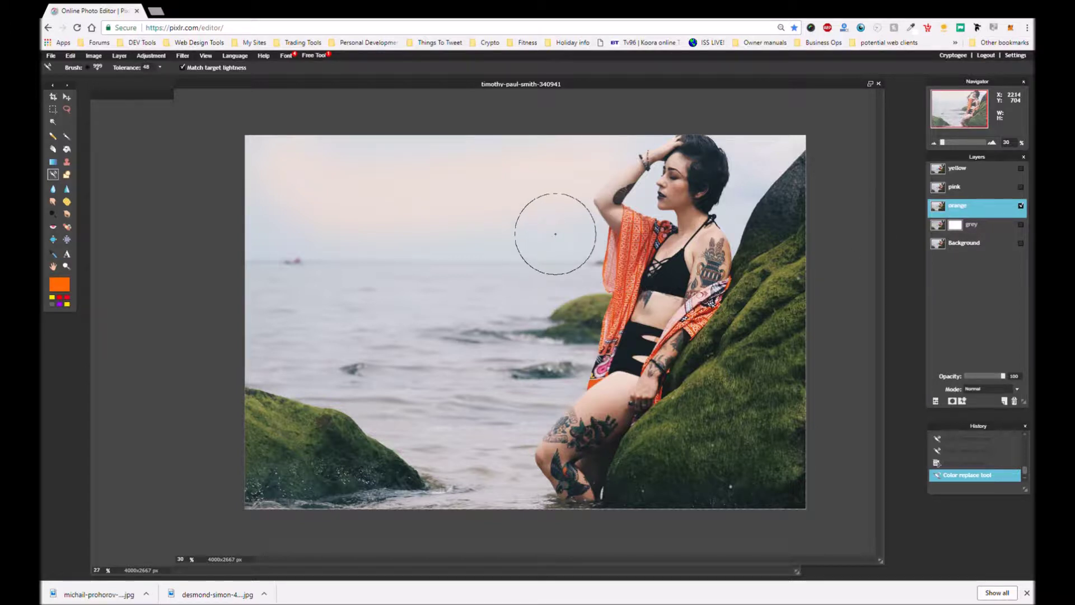
pyautogui.moveTo(564, 237); pyautogui.dragTo(423, 216)
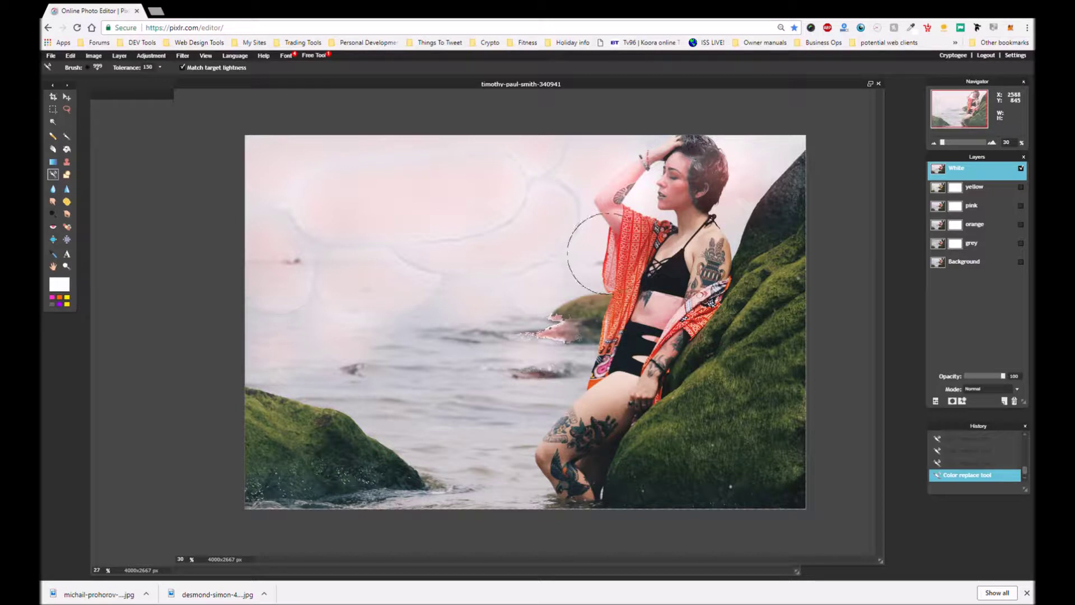
# Add a layer mask to the White layer, hide that layer, and show the Background layer.
pyautogui.click(158, 68)
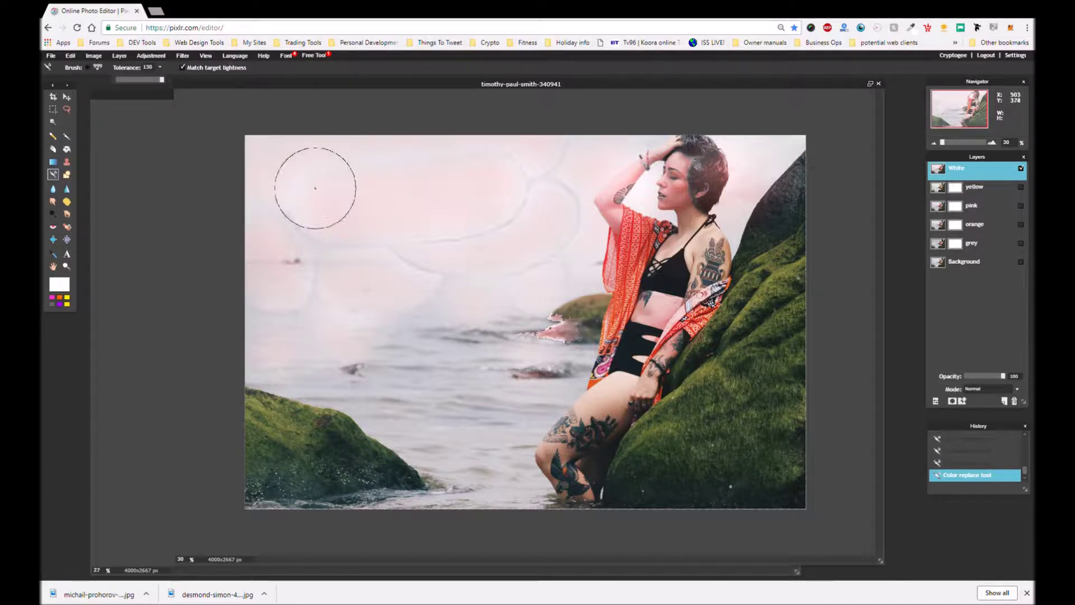
pyautogui.click(312, 238)
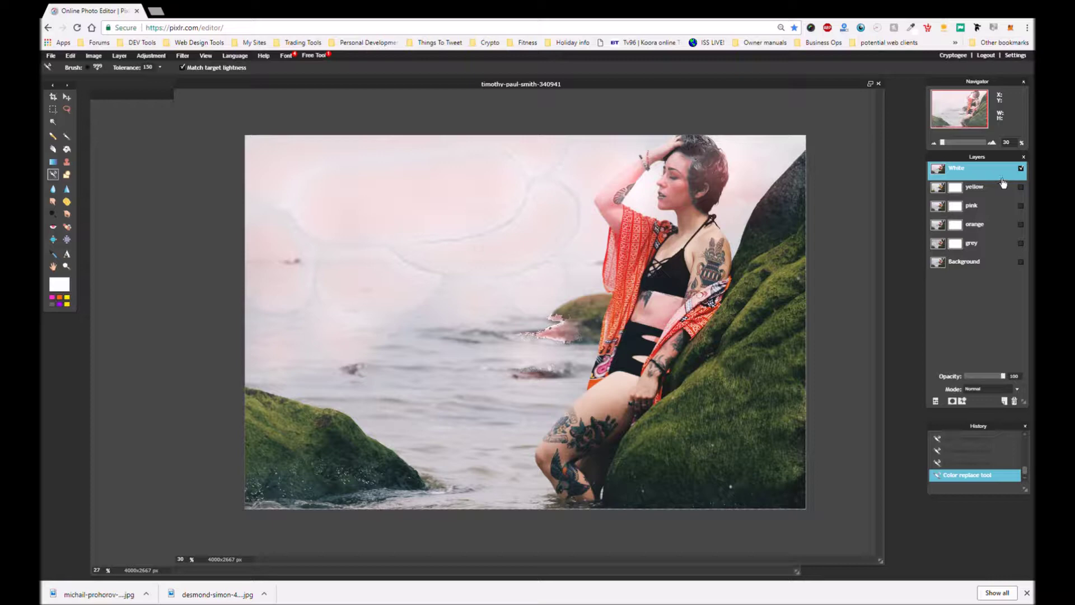
pyautogui.click(950, 400)
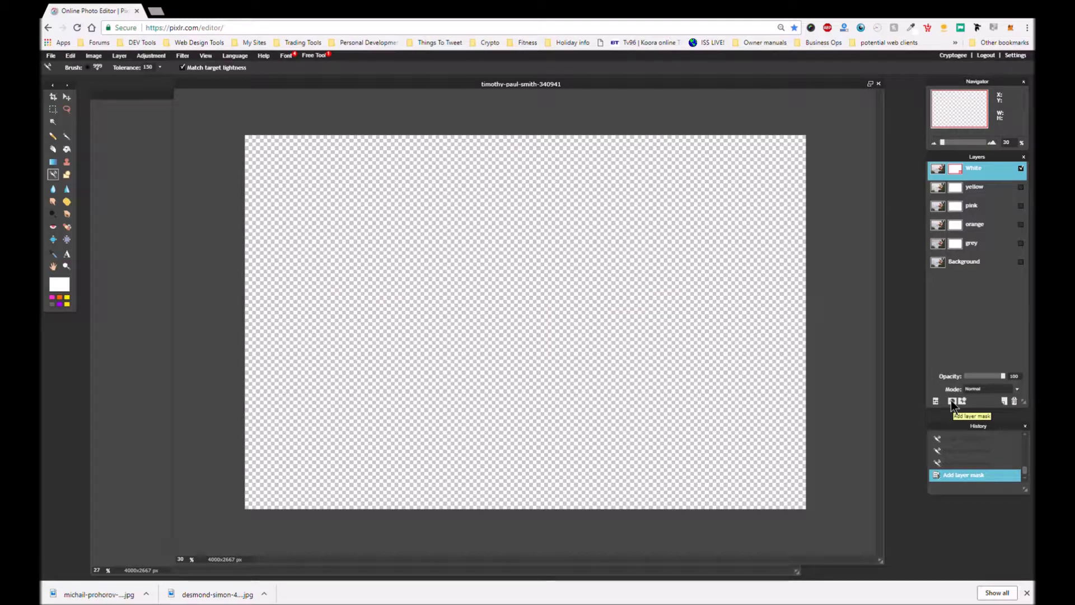
pyautogui.click(1022, 261)
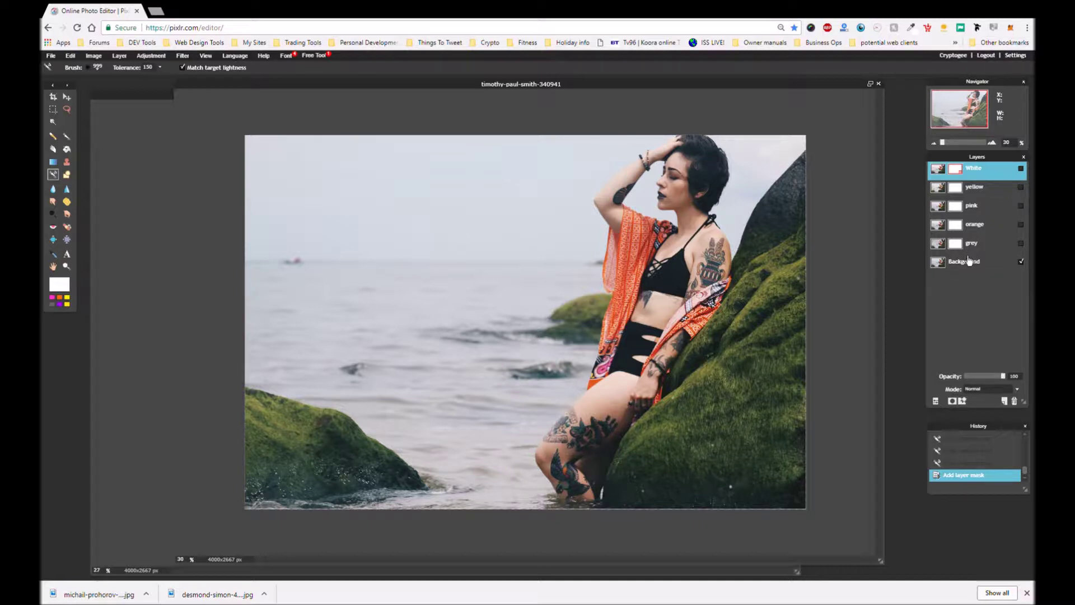
# Make the pink layer active and visible, and reset the Brush tool's brush set to the defaults.
pyautogui.click(970, 210)
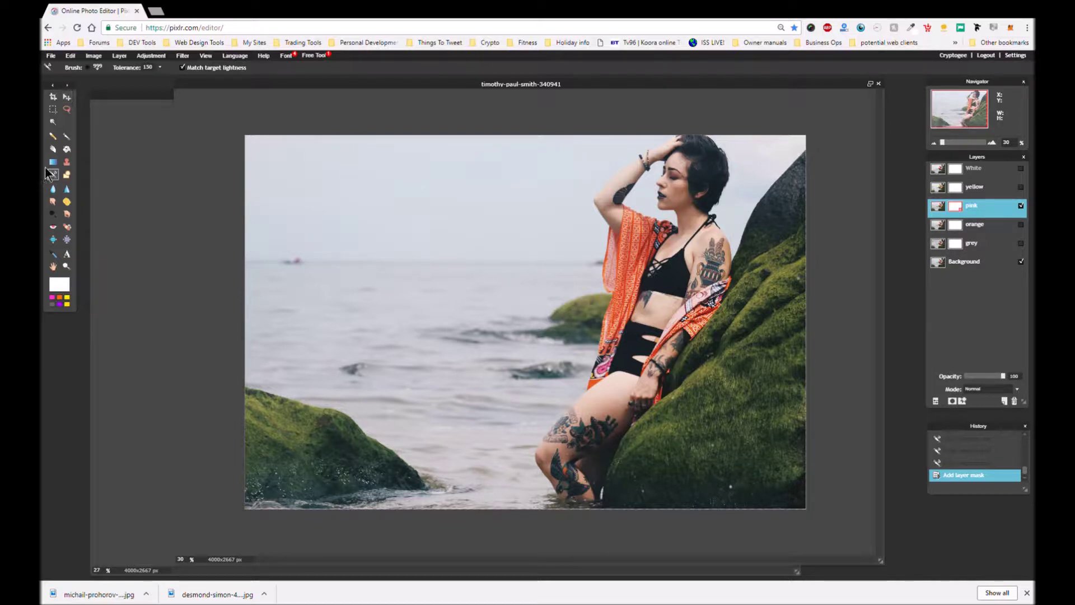
pyautogui.click(67, 139)
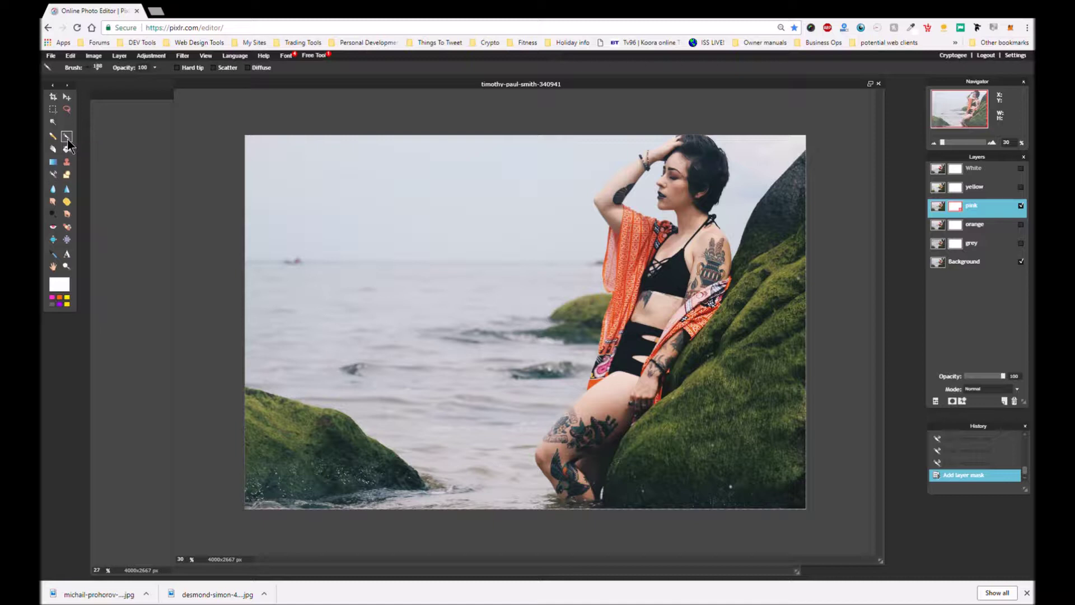
pyautogui.moveTo(58, 87); pyautogui.dragTo(60, 104)
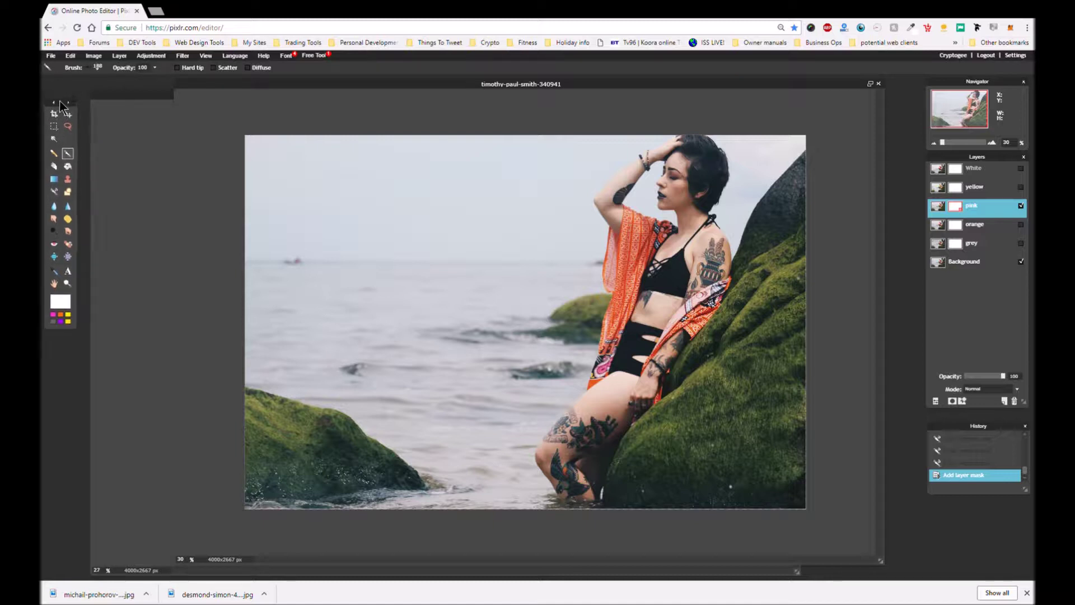
pyautogui.click(97, 70)
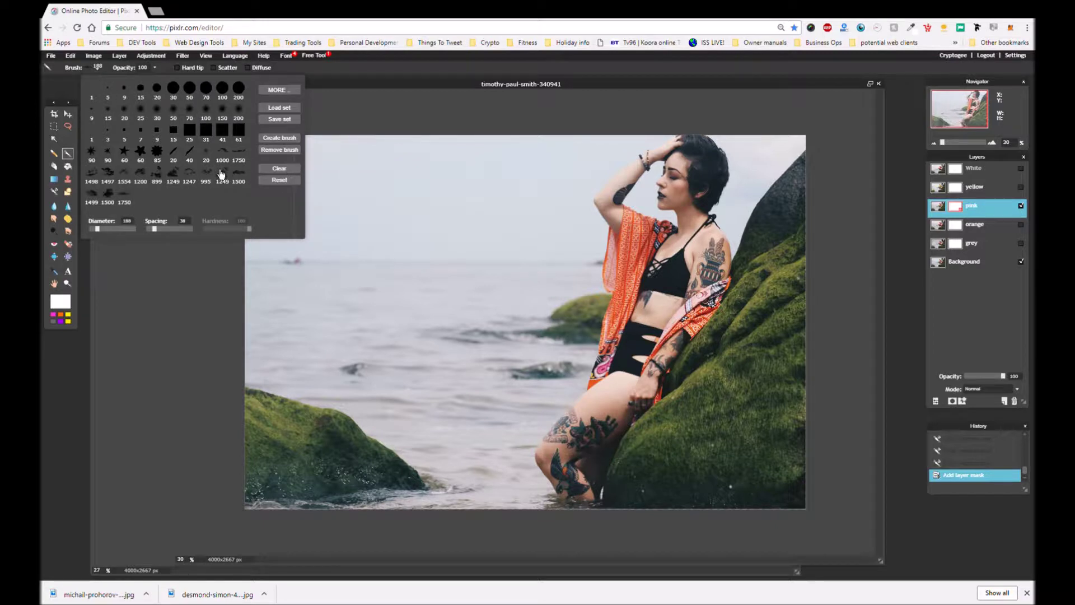
pyautogui.click(280, 180)
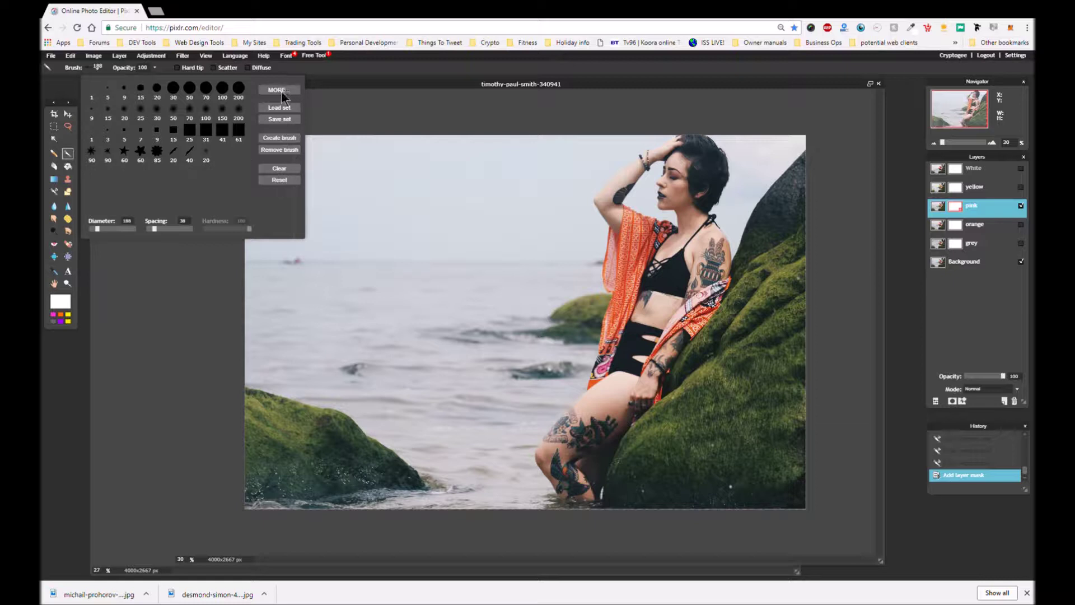
# Add the Clouds (Hi res) brush set from the Nature category to the available brushes.
pyautogui.click(282, 93)
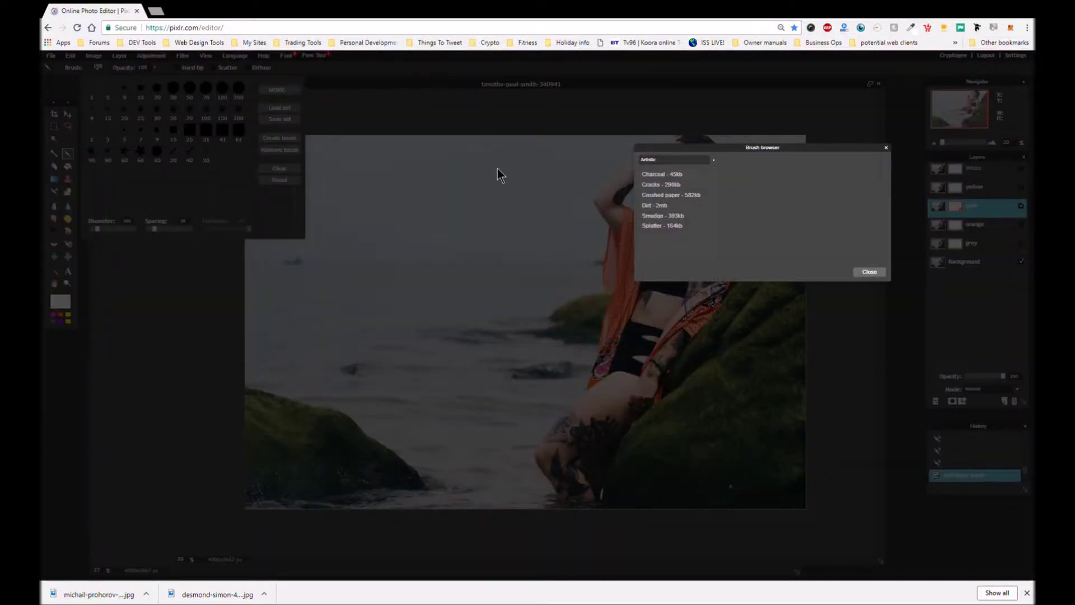
pyautogui.click(676, 161)
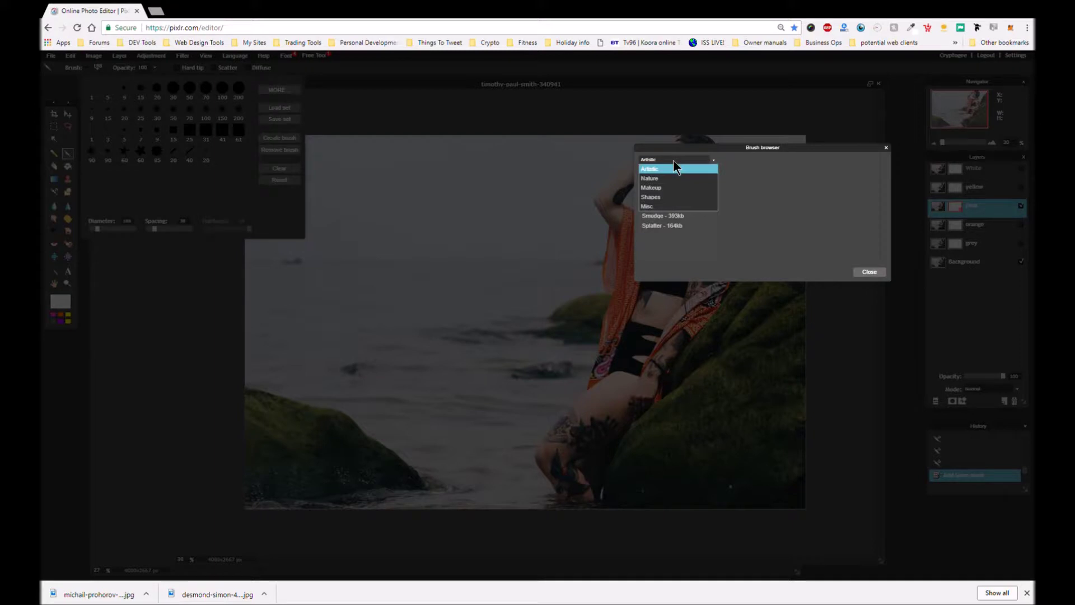
pyautogui.click(663, 182)
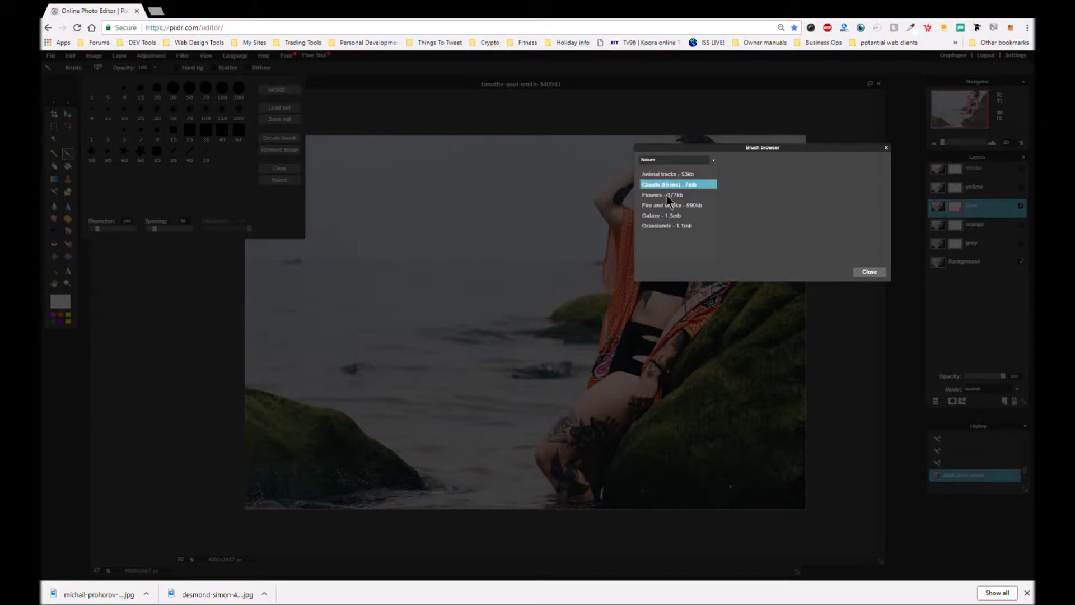
pyautogui.click(667, 189)
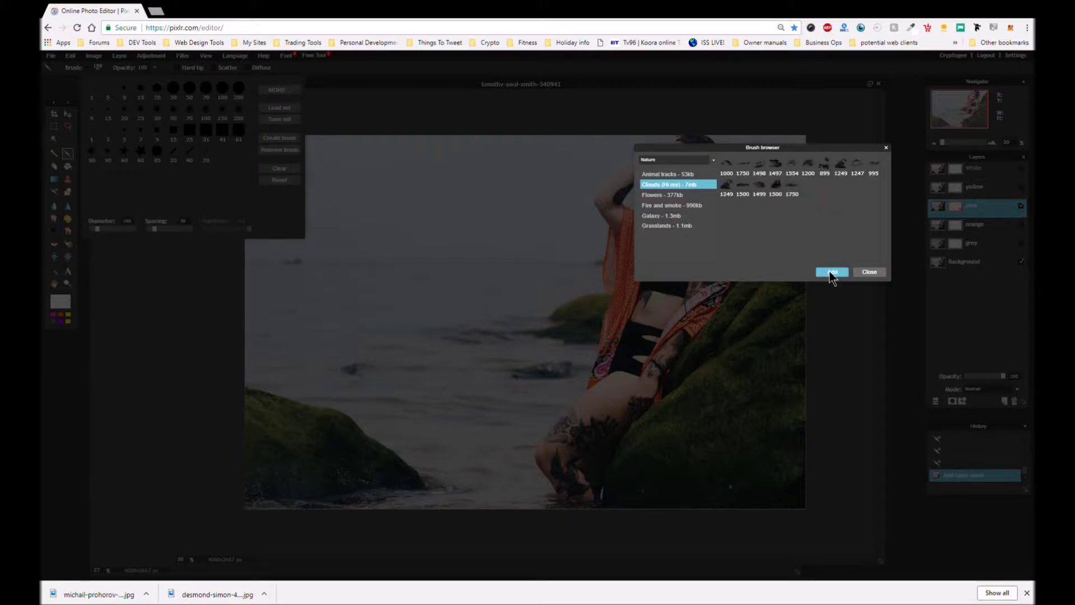
pyautogui.click(831, 274)
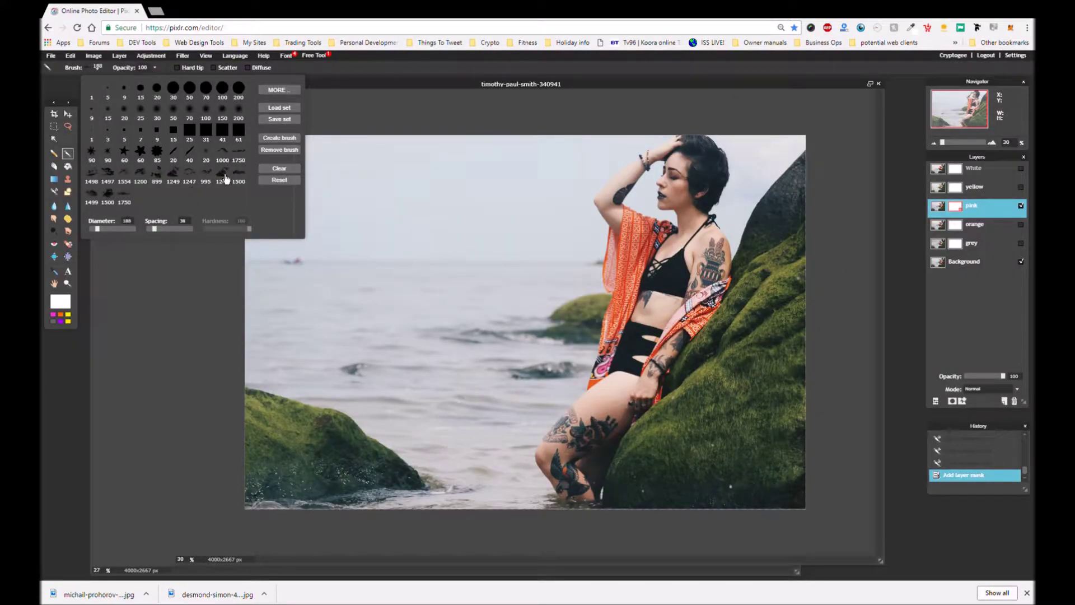
# Stamp clouds in the upper sky on the pink layer's mask with the 1247 cloud brush.
pyautogui.click(190, 176)
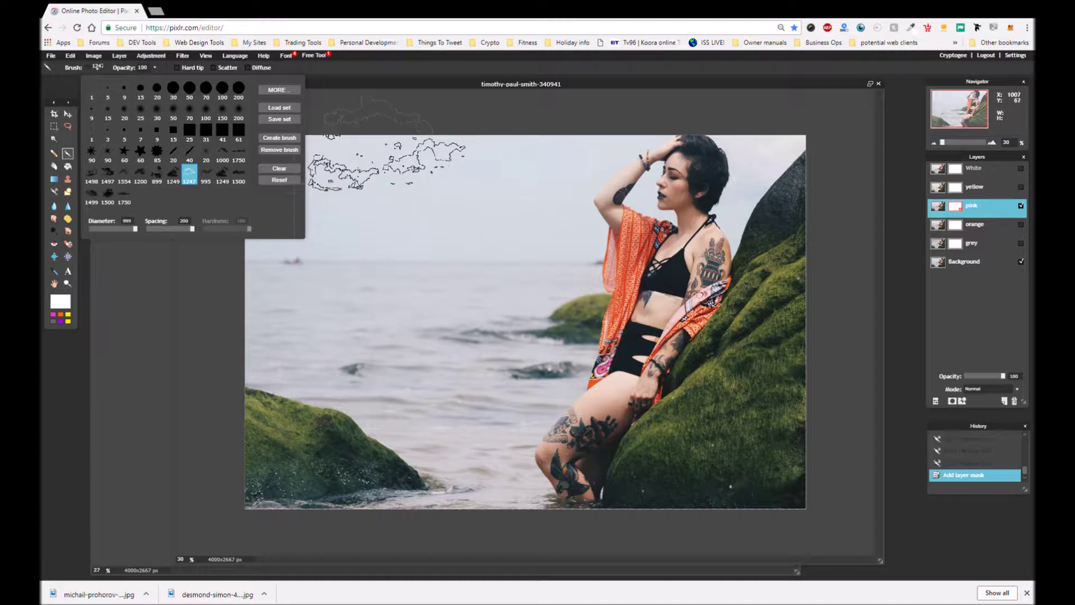
pyautogui.click(384, 151)
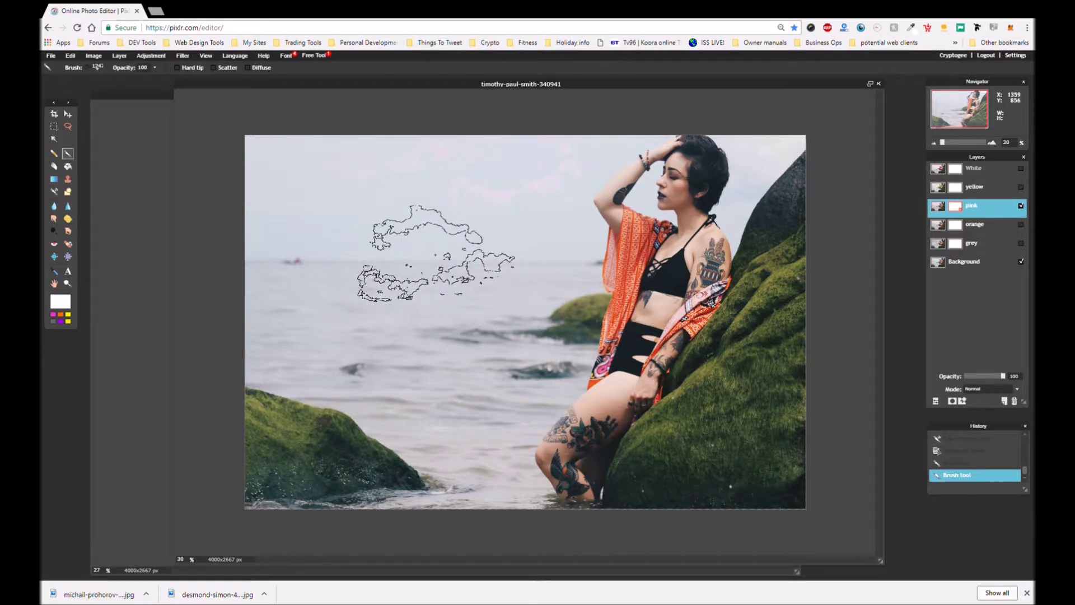
# Hide the pink layer and brush small clouds on the yellow layer's mask with the cloud brush at diameter 145 and spacing 20.
pyautogui.click(97, 68)
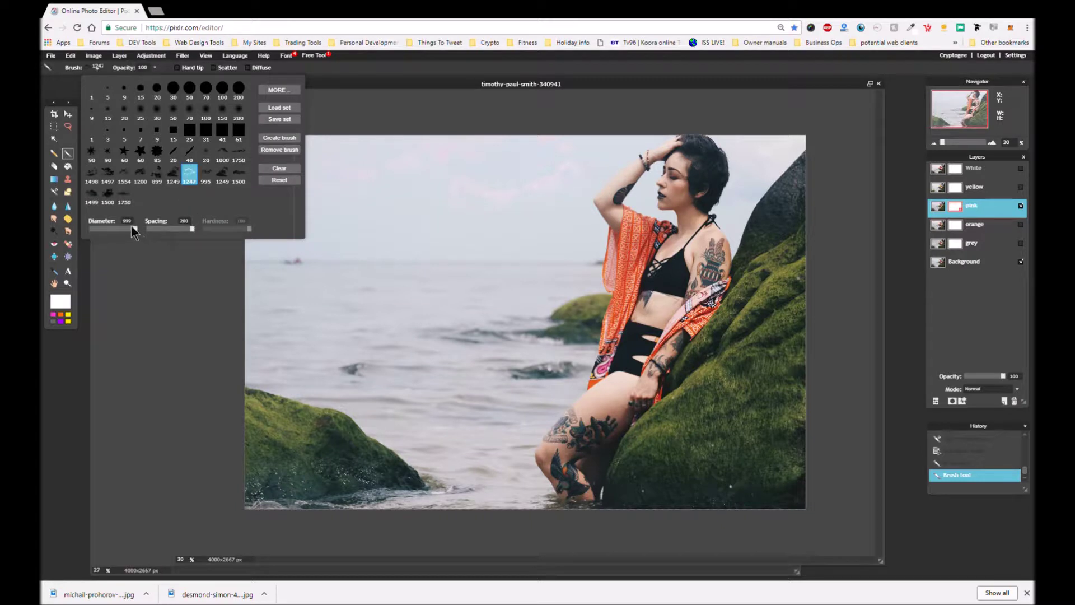
pyautogui.moveTo(89, 229); pyautogui.dragTo(95, 229)
pyautogui.moveTo(192, 229); pyautogui.dragTo(152, 228)
pyautogui.click(1027, 213)
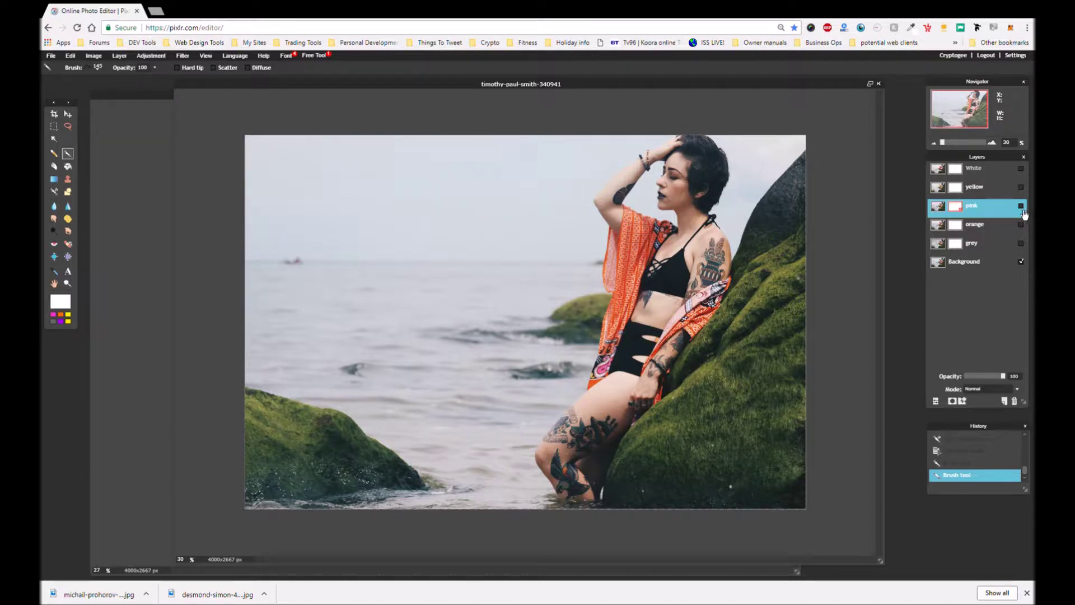
pyautogui.click(1002, 195)
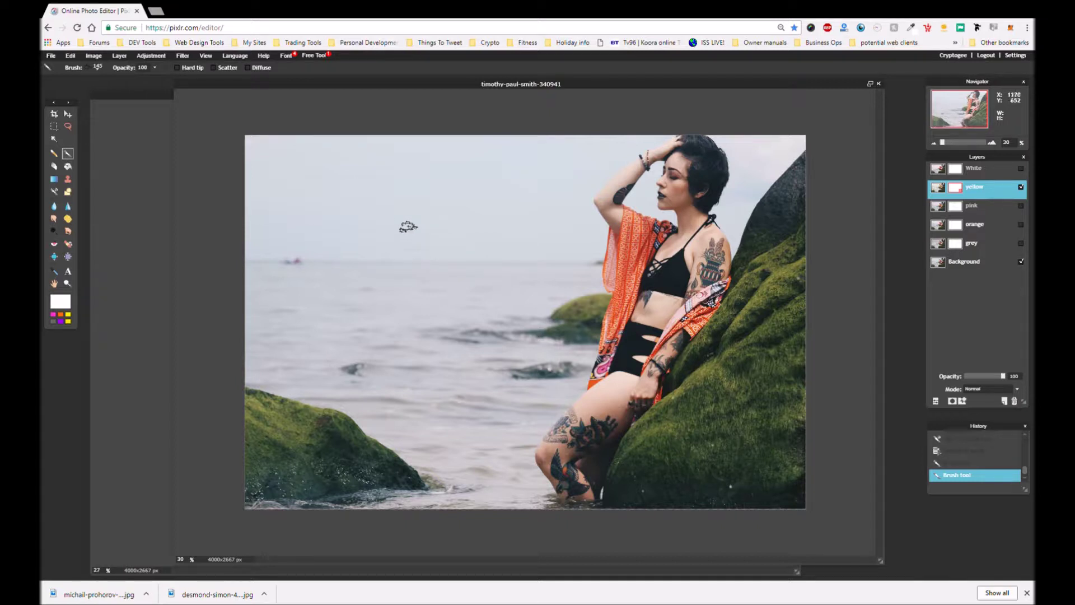
pyautogui.moveTo(384, 220); pyautogui.dragTo(431, 228)
pyautogui.moveTo(487, 229); pyautogui.dragTo(418, 228)
# Undo the last two cloud strokes on the yellow layer's mask.
pyautogui.press('alt')
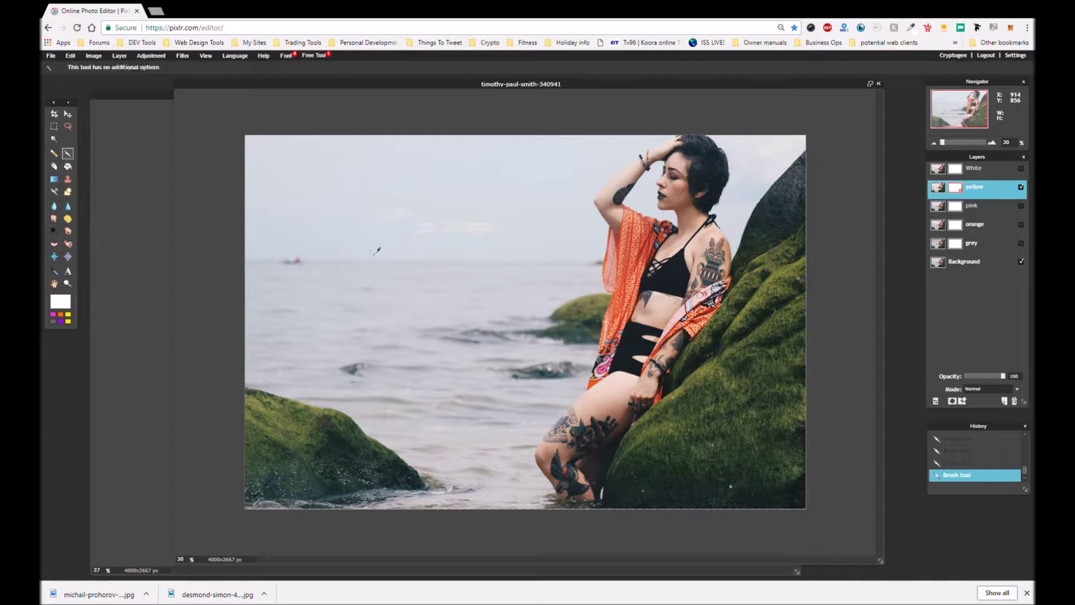
pyautogui.hotkey('ctrl', 'z')
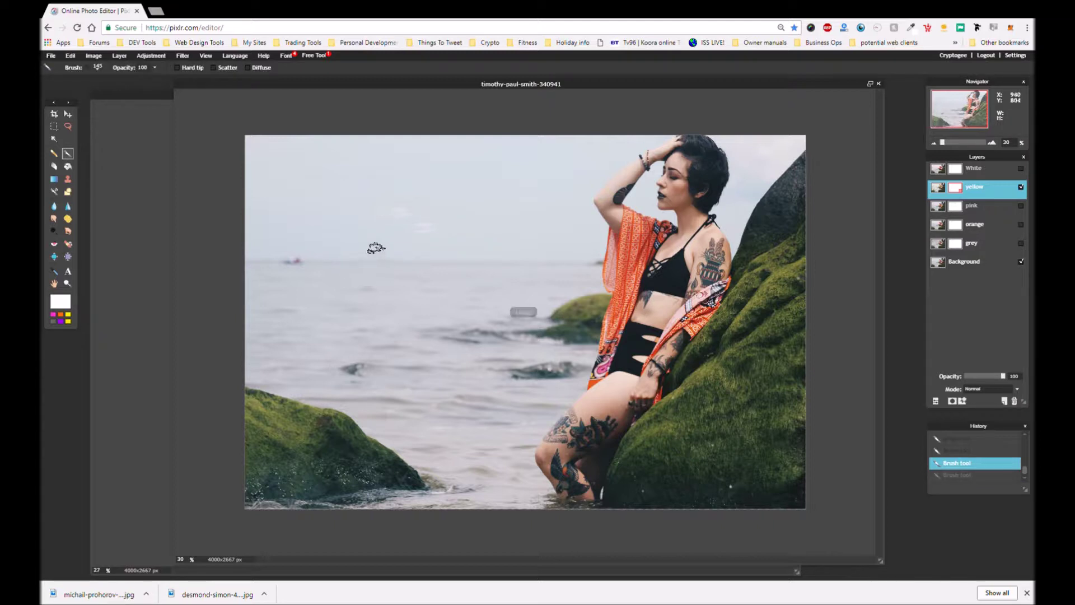
pyautogui.press('alt')
pyautogui.hotkey('ctrl', 'z')
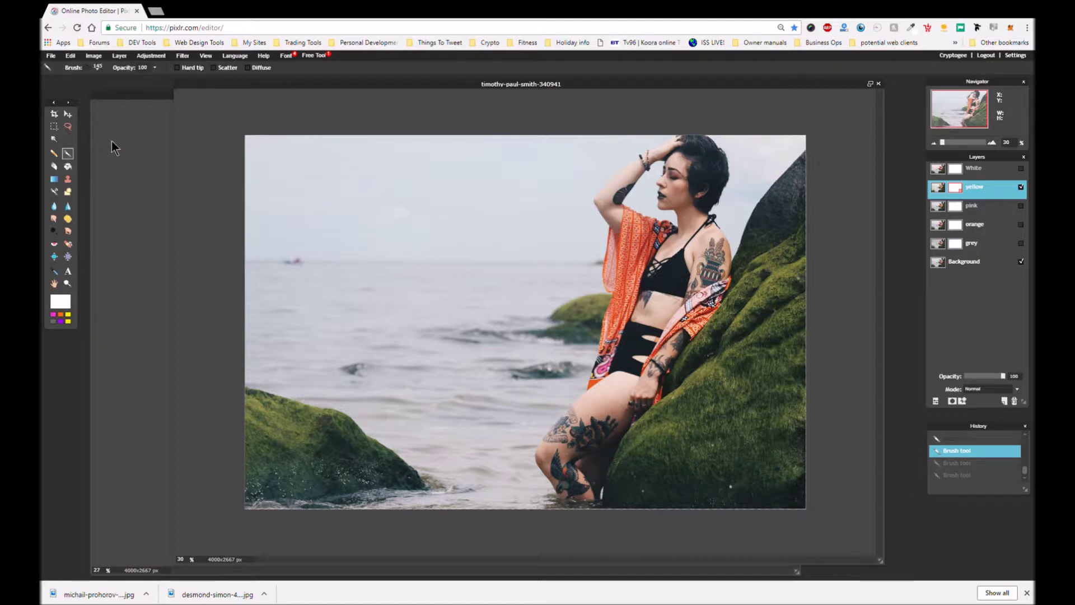
# Paint clouds above the horizon on the yellow layer's mask with the 1750 cloud brush at diameter 345 and spacing 60.
pyautogui.click(98, 66)
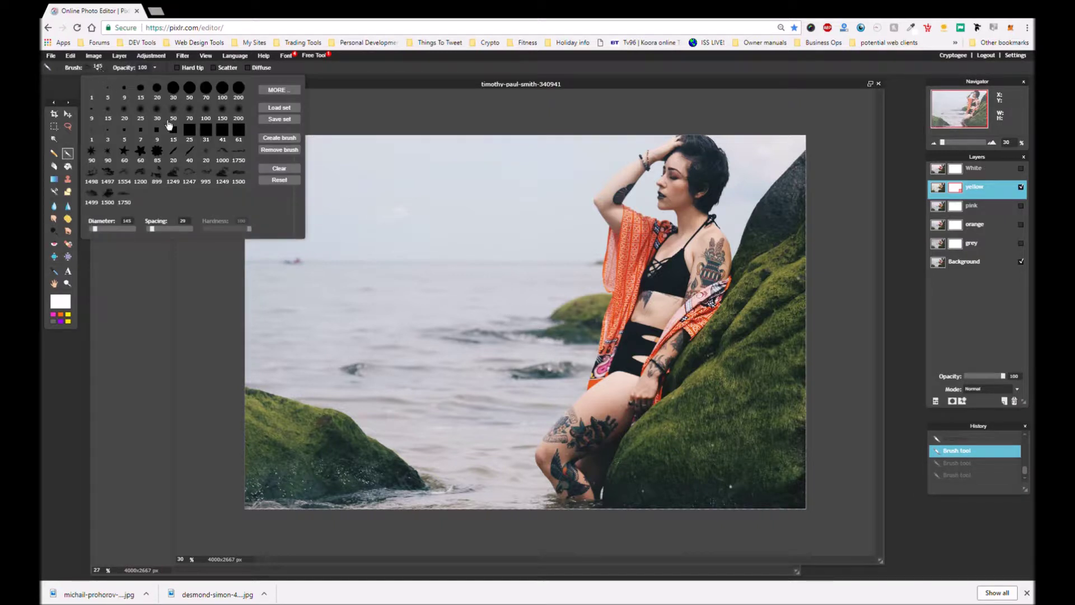
pyautogui.click(238, 151)
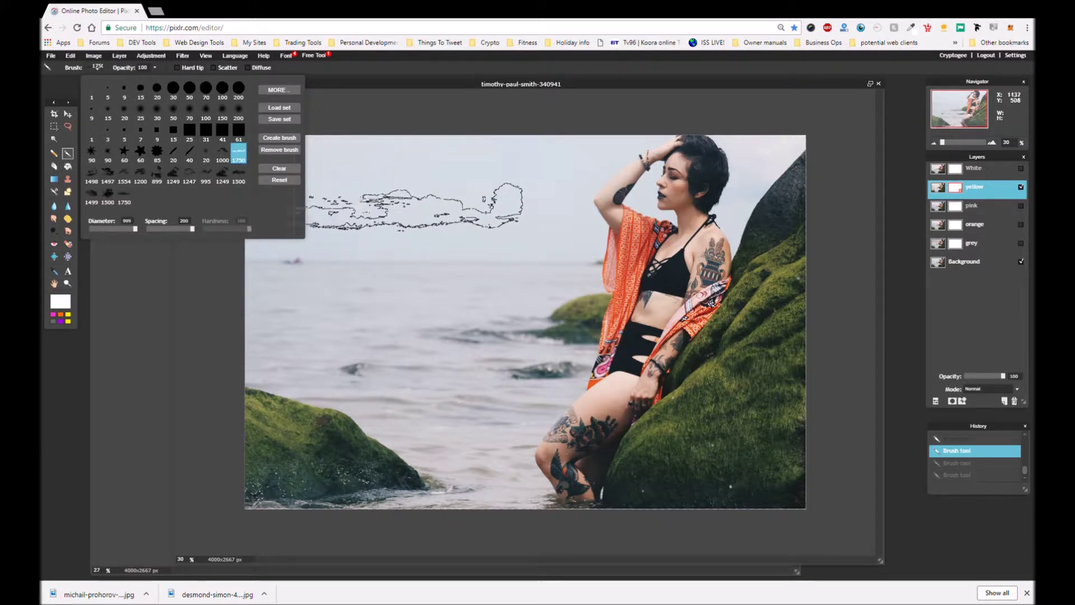
pyautogui.click(105, 229)
pyautogui.click(161, 229)
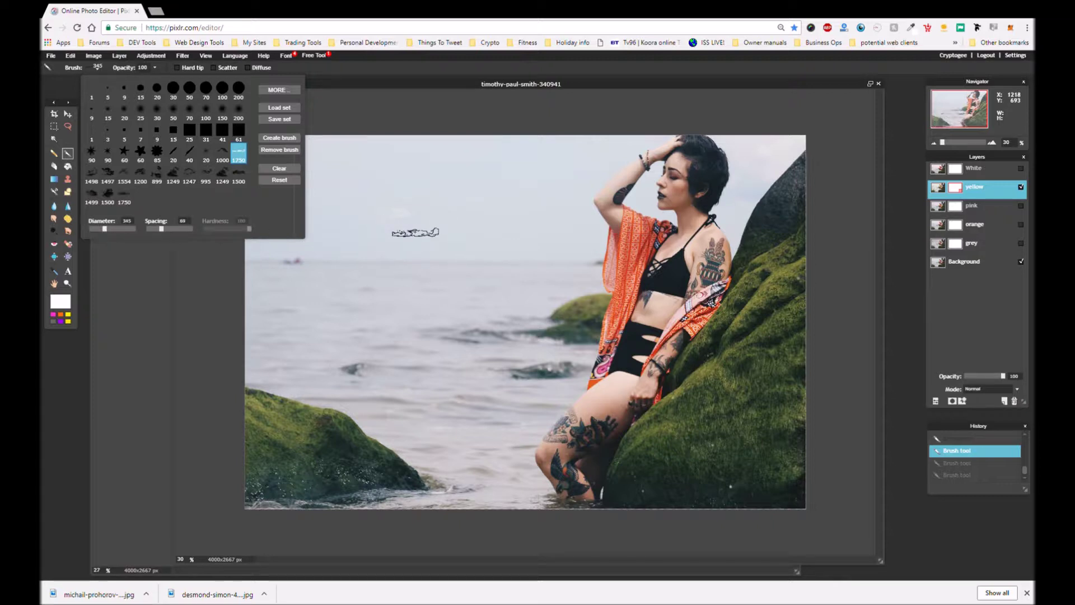
pyautogui.click(417, 232)
pyautogui.moveTo(433, 232); pyautogui.dragTo(476, 256)
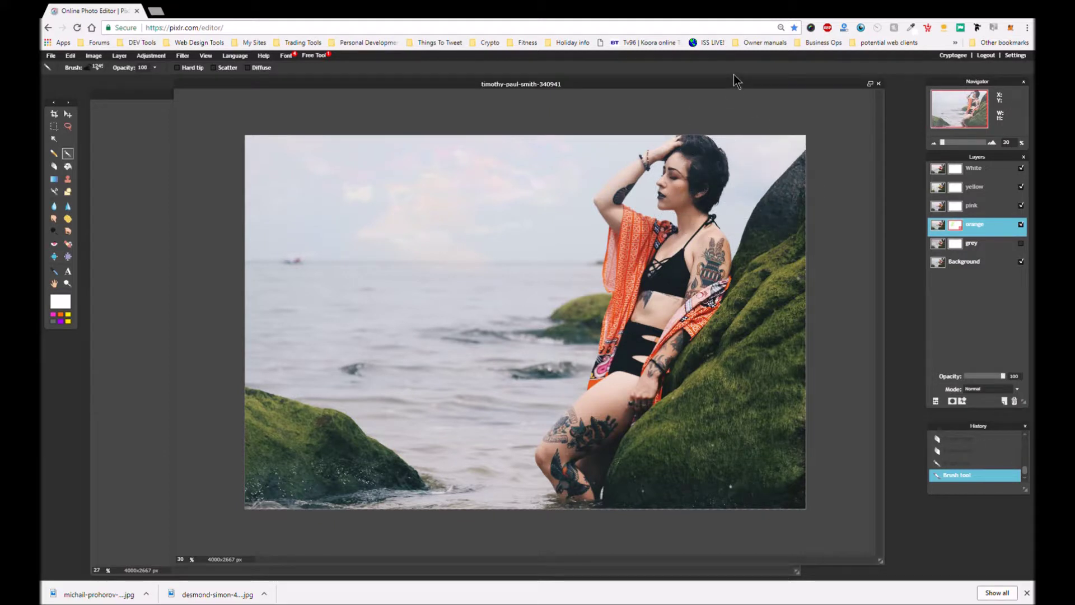
# Show the grey layer and hide the White and yellow layers.
pyautogui.click(1021, 243)
pyautogui.click(1022, 168)
pyautogui.click(1022, 187)
pyautogui.moveTo(661, 263)
pyautogui.mouseDown()
pyautogui.moveTo(560, 275)
pyautogui.moveTo(594, 361)
pyautogui.moveTo(595, 299)
pyautogui.mouseUp()
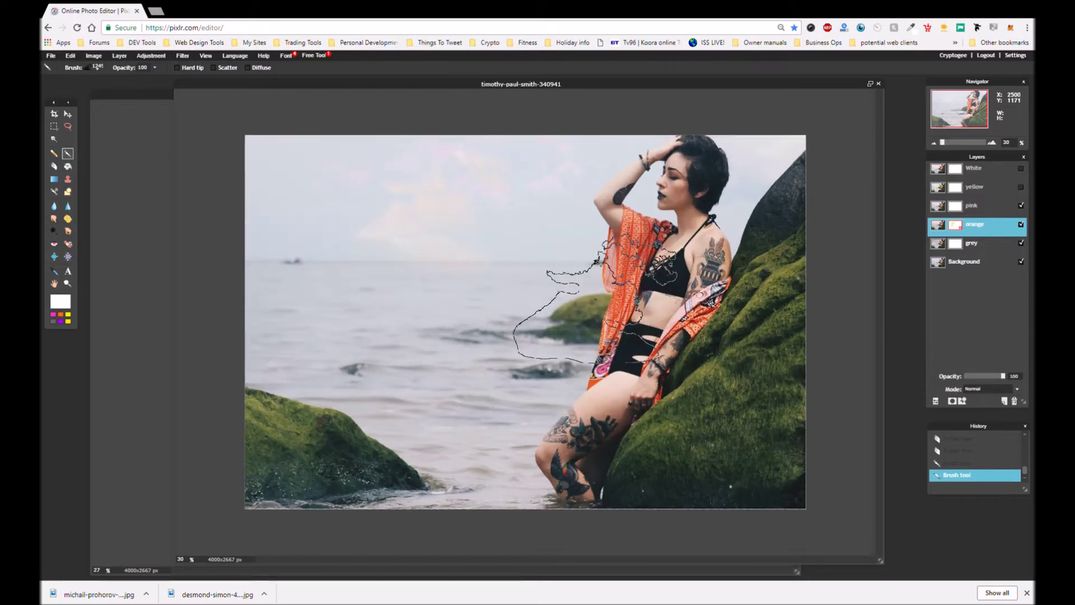
# Examine what the orange and pink layers add to the clouds by hiding and reshowing them, and make the yellow layer active.
pyautogui.scroll(2, 595, 297)
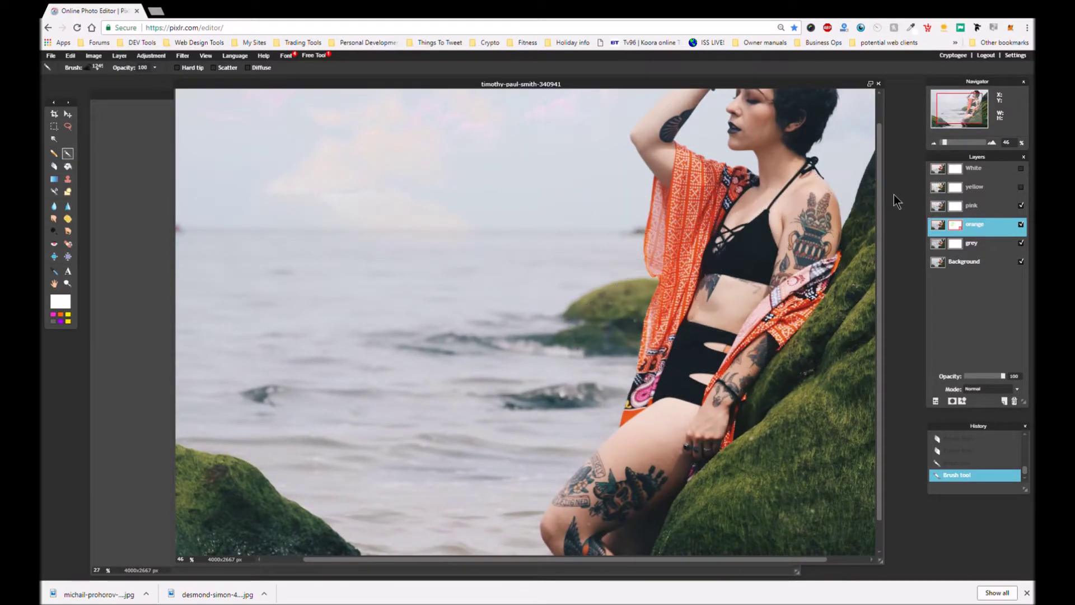
pyautogui.moveTo(877, 199); pyautogui.dragTo(879, 154)
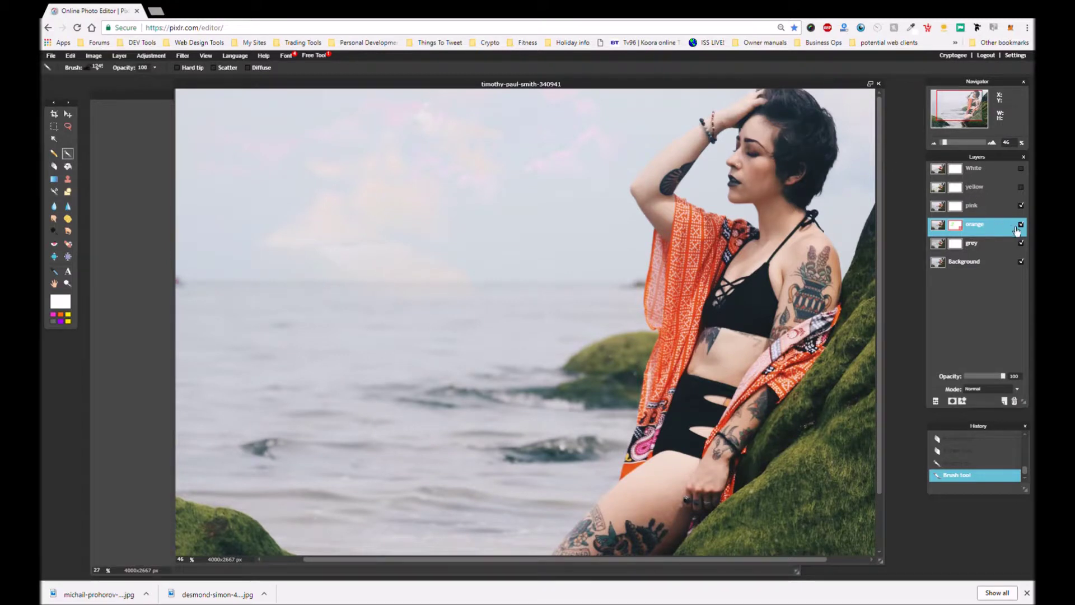
pyautogui.click(1028, 210)
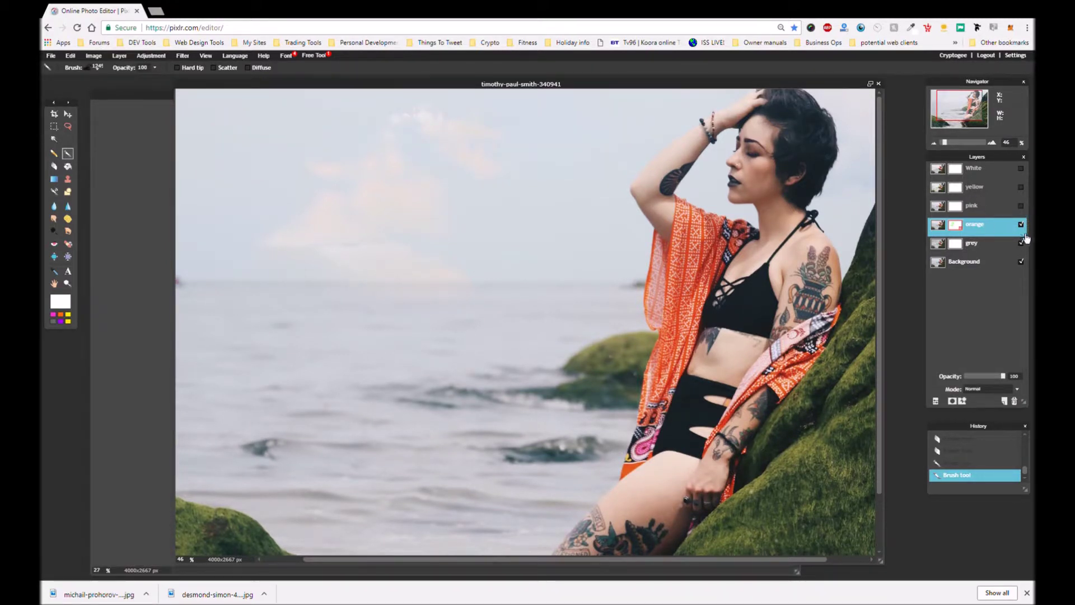
pyautogui.click(1028, 232)
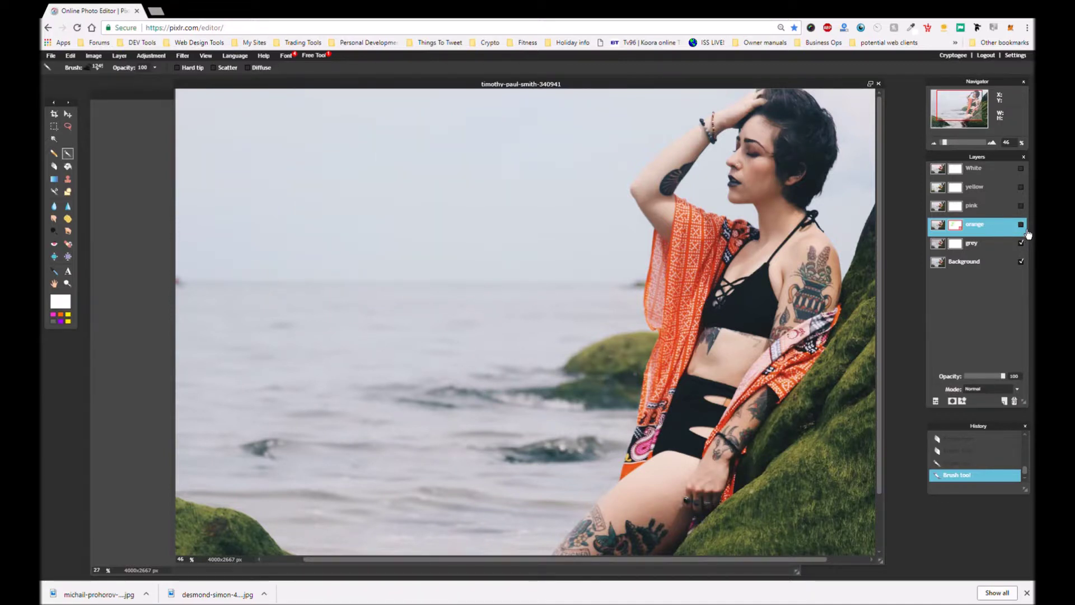
pyautogui.click(1028, 232)
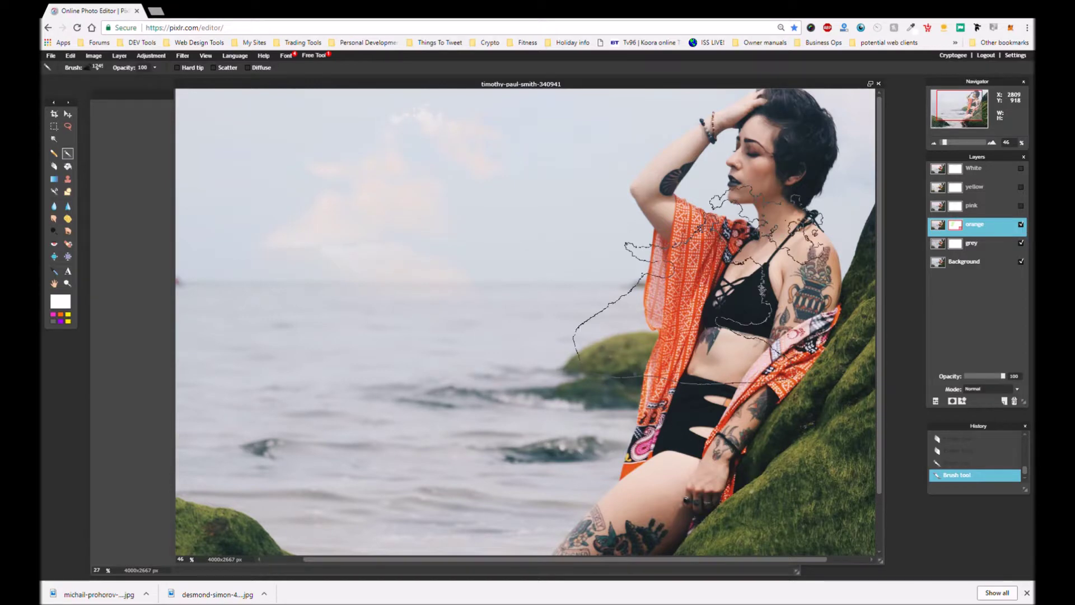
pyautogui.scroll(-3, 426, 313)
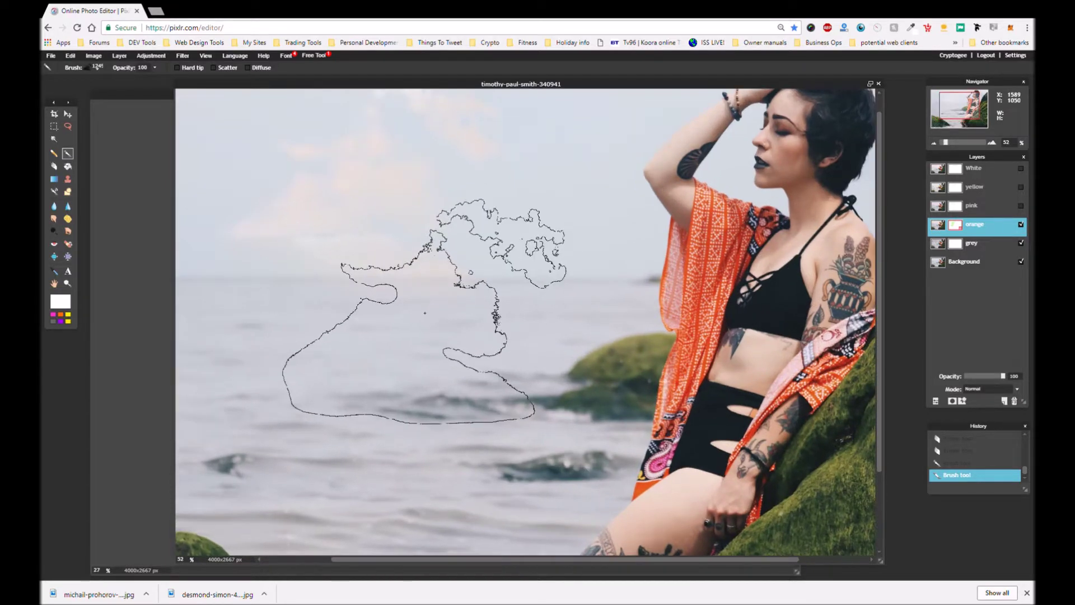
pyautogui.scroll(-2, 424, 314)
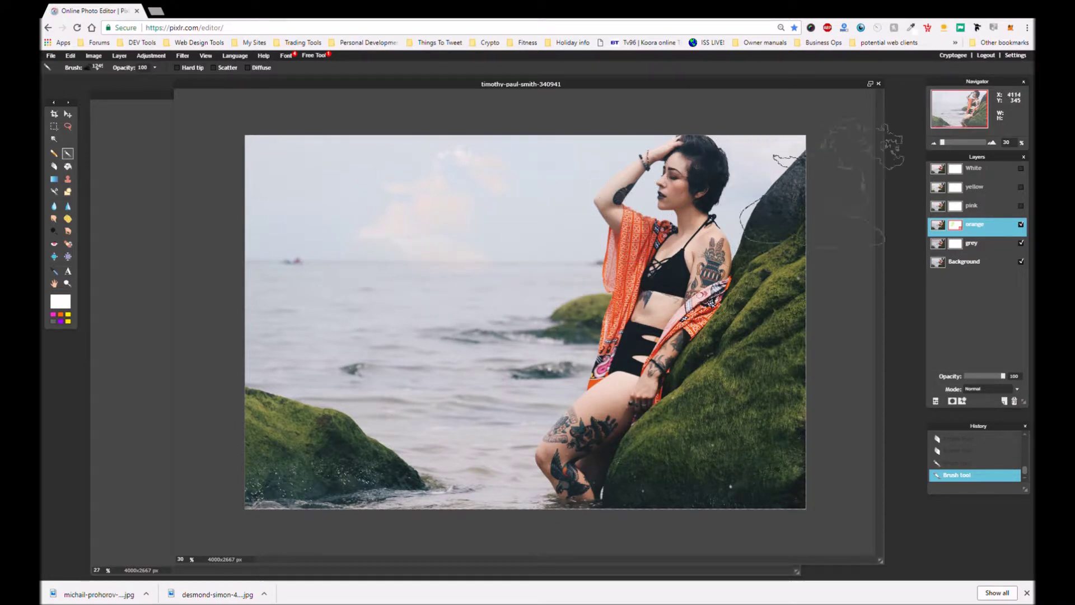
pyautogui.click(1022, 206)
pyautogui.click(1027, 189)
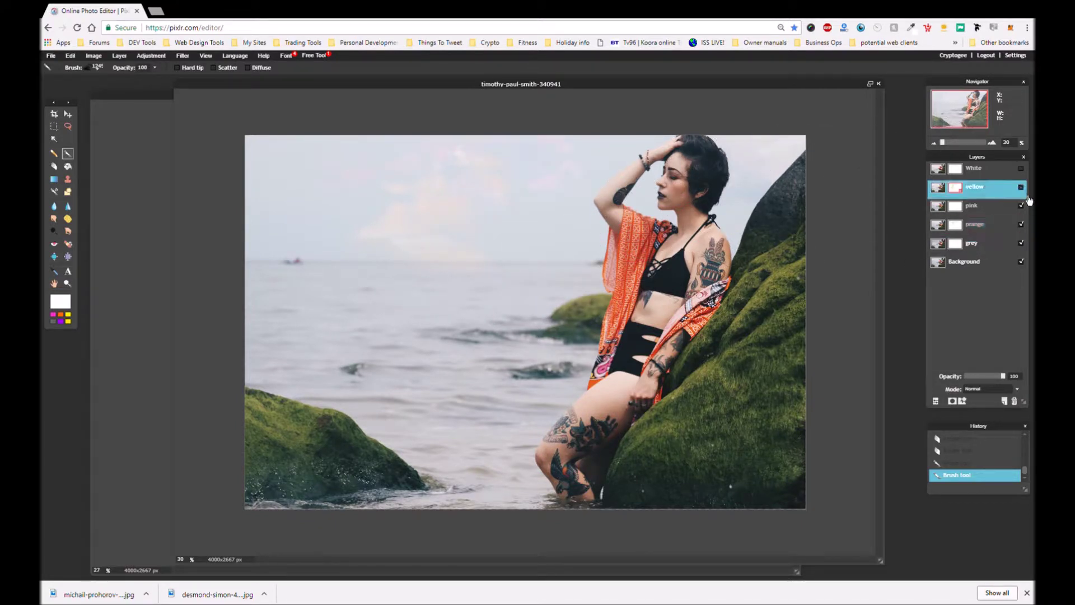
# Show the yellow and White layers and erase excess cloud along the horizon on the yellow layer's mask with the Eraser's cloud brush.
pyautogui.click(1023, 189)
pyautogui.click(96, 68)
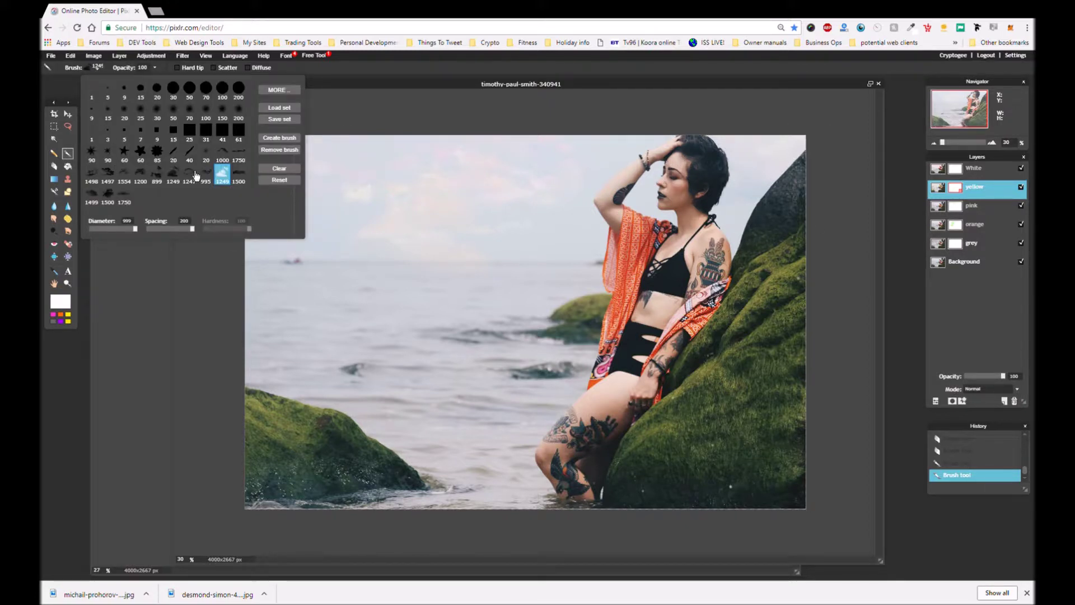
pyautogui.click(54, 167)
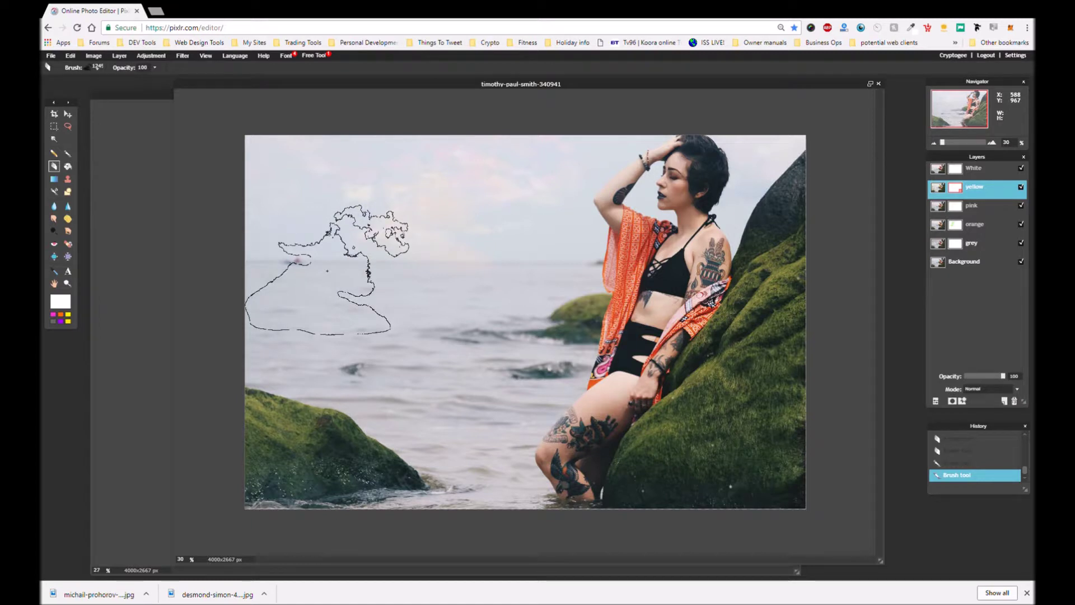
pyautogui.moveTo(324, 269)
pyautogui.mouseDown()
pyautogui.moveTo(342, 381)
pyautogui.moveTo(472, 292)
pyautogui.moveTo(564, 274)
pyautogui.mouseUp()
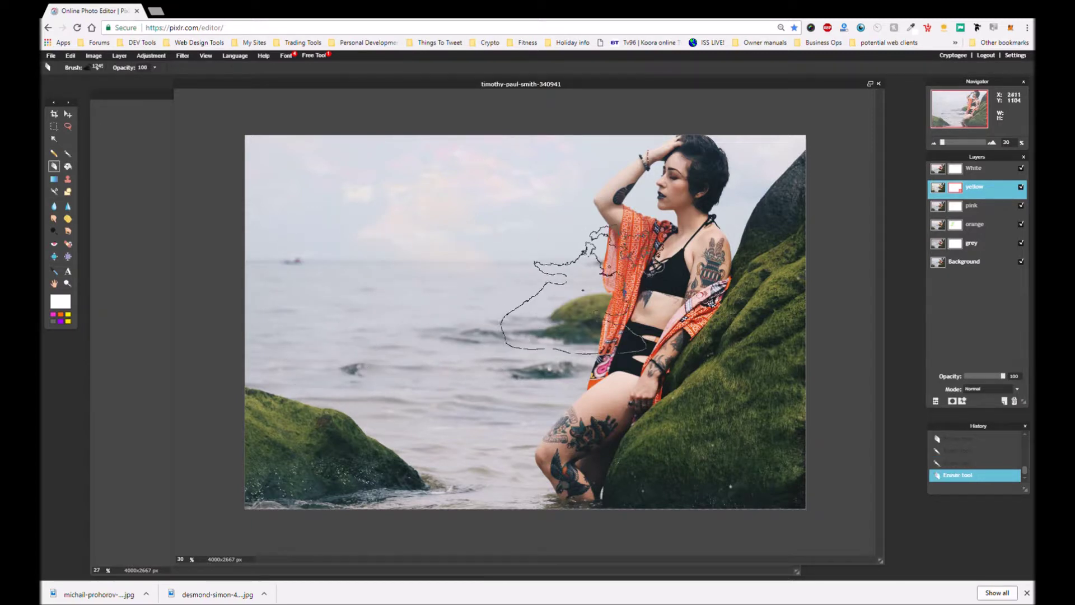
# Erase parts of the orange layer's mask in the sky with the 1000 cloud brush while the pink layer is temporarily hidden.
pyautogui.click(994, 229)
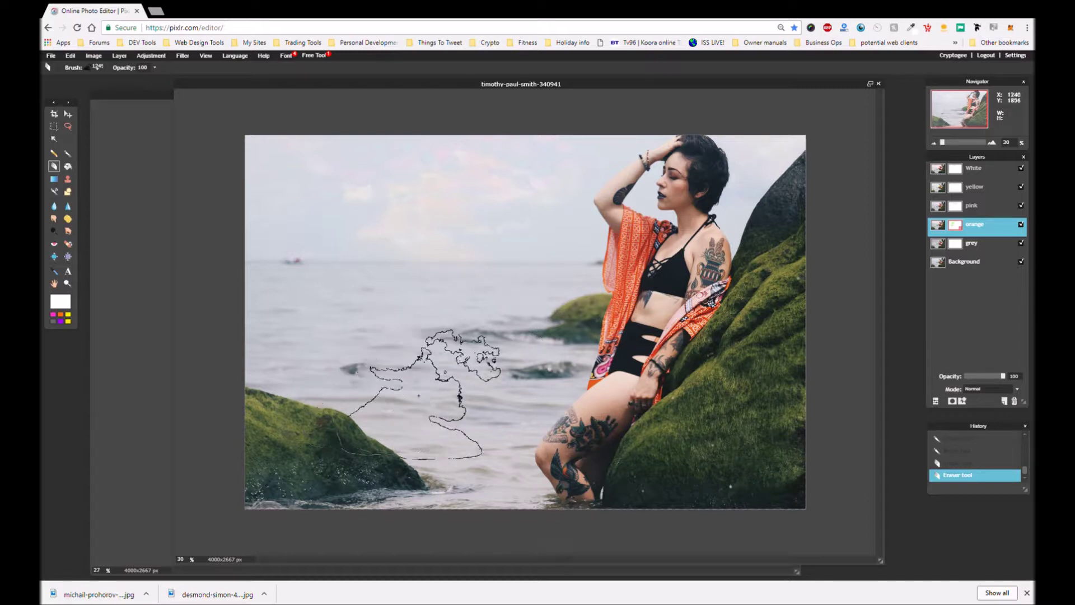
pyautogui.click(1022, 205)
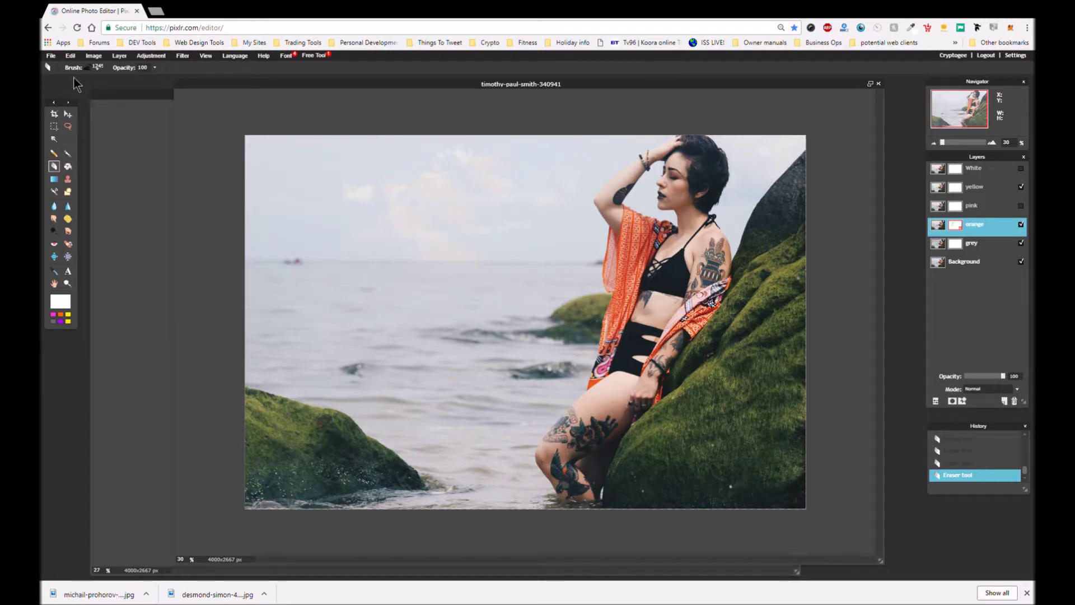
pyautogui.click(86, 70)
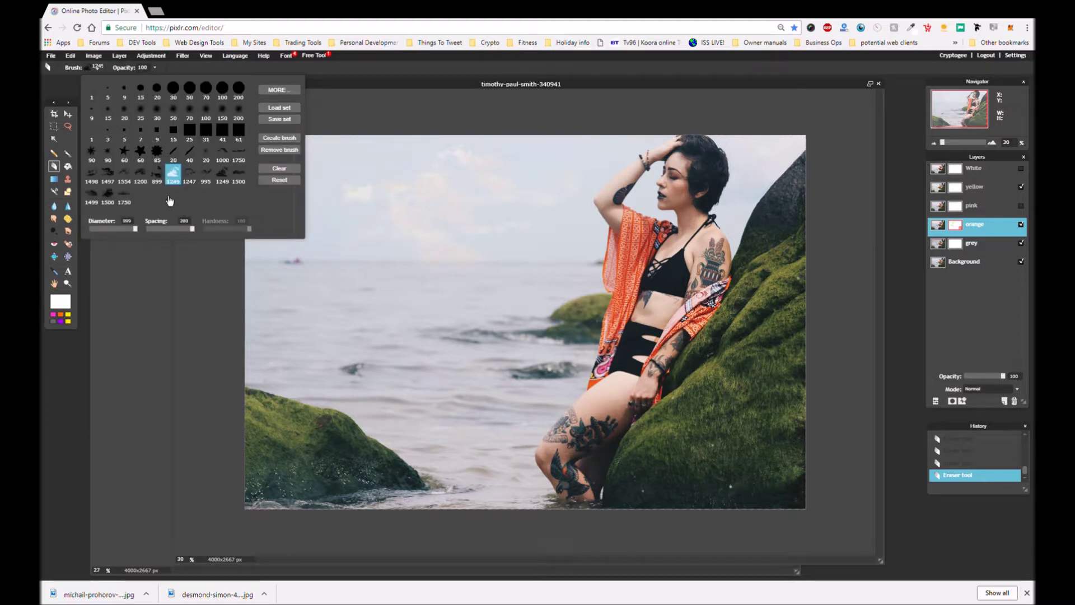
pyautogui.click(223, 153)
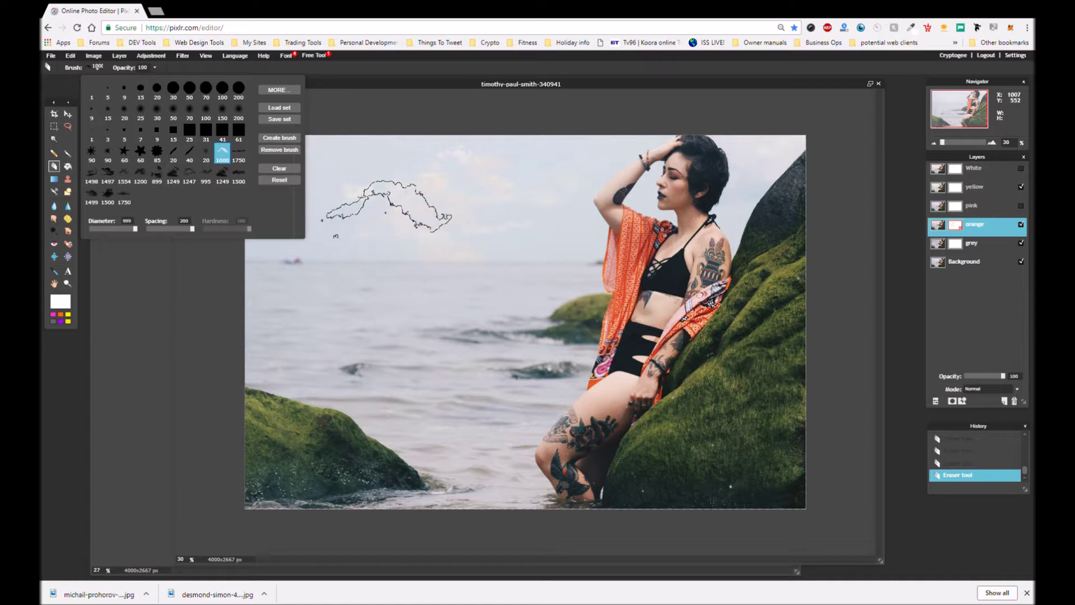
pyautogui.click(396, 209)
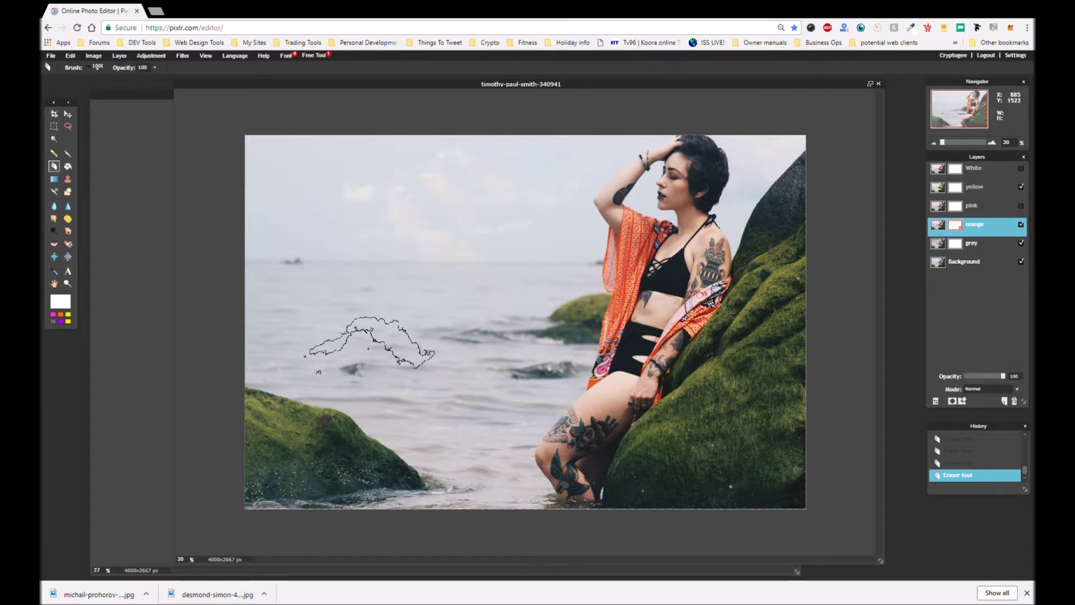
pyautogui.click(1020, 206)
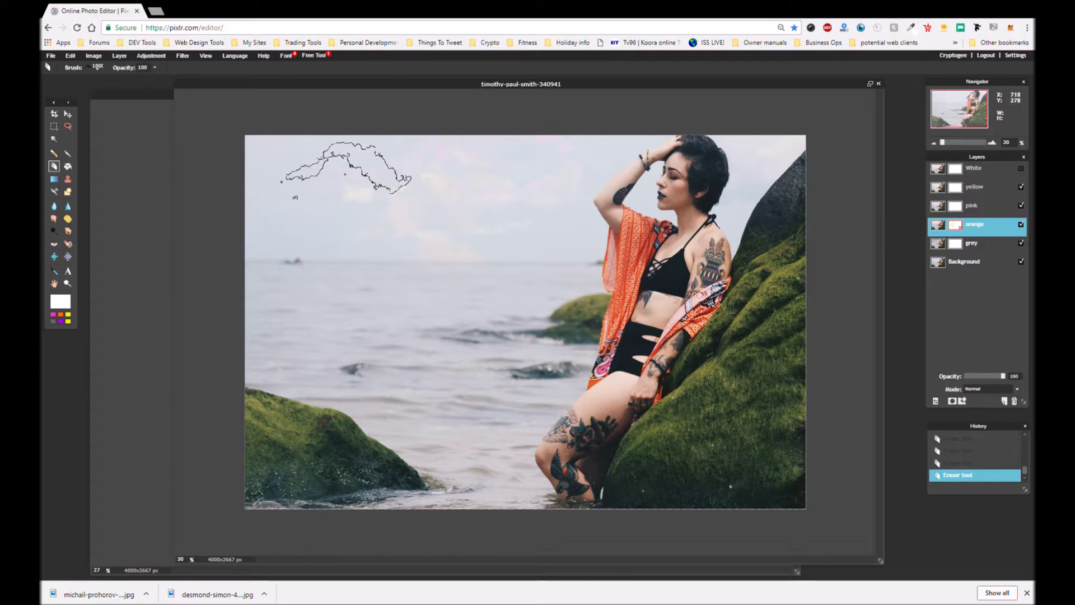
# Paint clouds in the upper sky on the orange layer's mask with the 1000 cloud brush at diameter 999 and spacing 200.
pyautogui.click(67, 152)
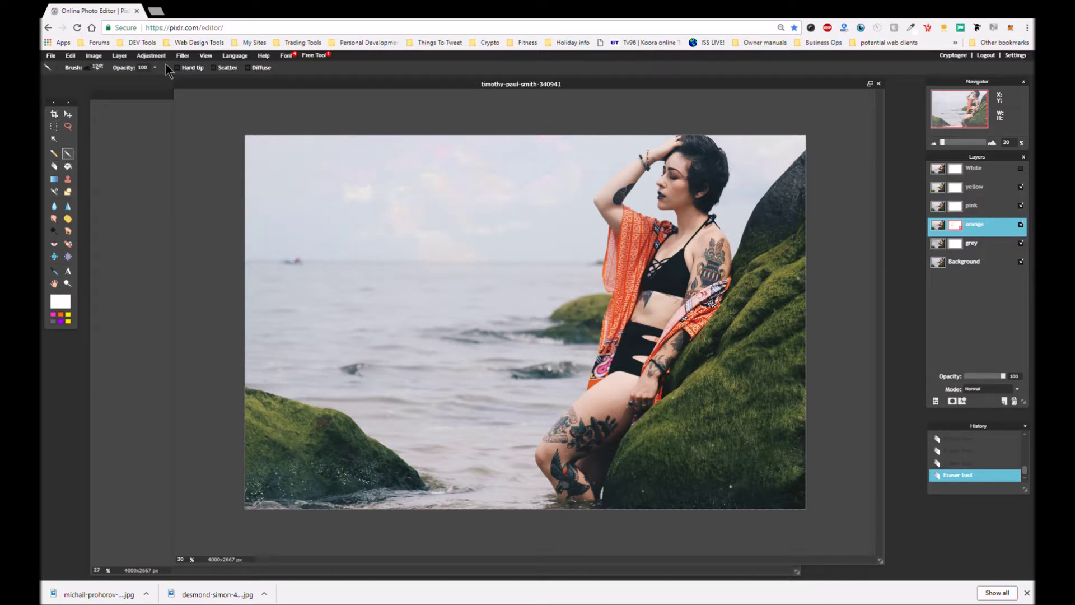
pyautogui.click(87, 68)
pyautogui.click(227, 159)
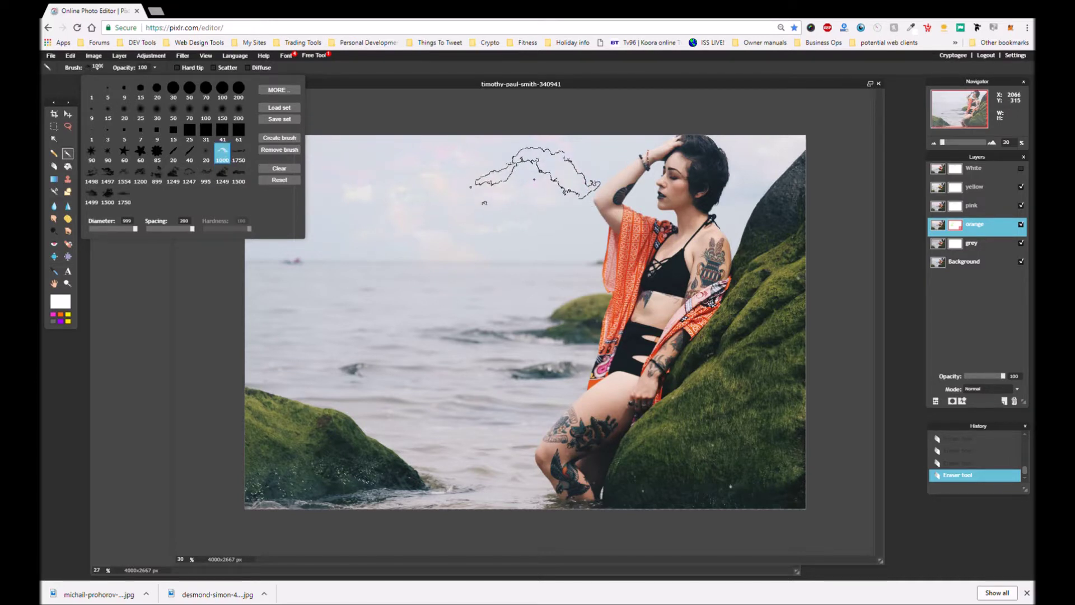
pyautogui.click(534, 179)
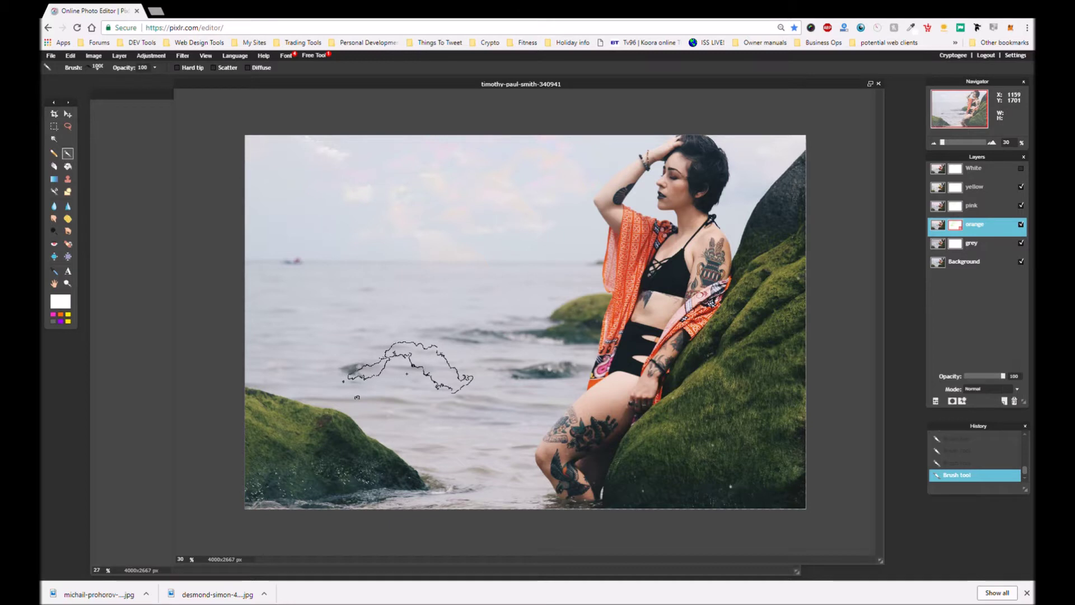
pyautogui.moveTo(797, 166); pyautogui.dragTo(797, 156)
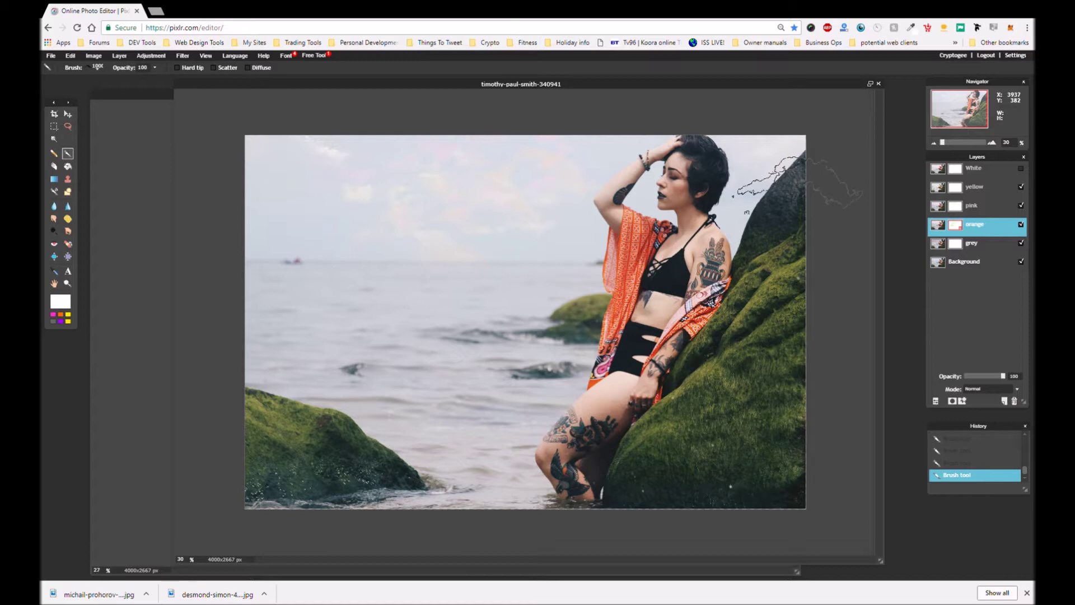
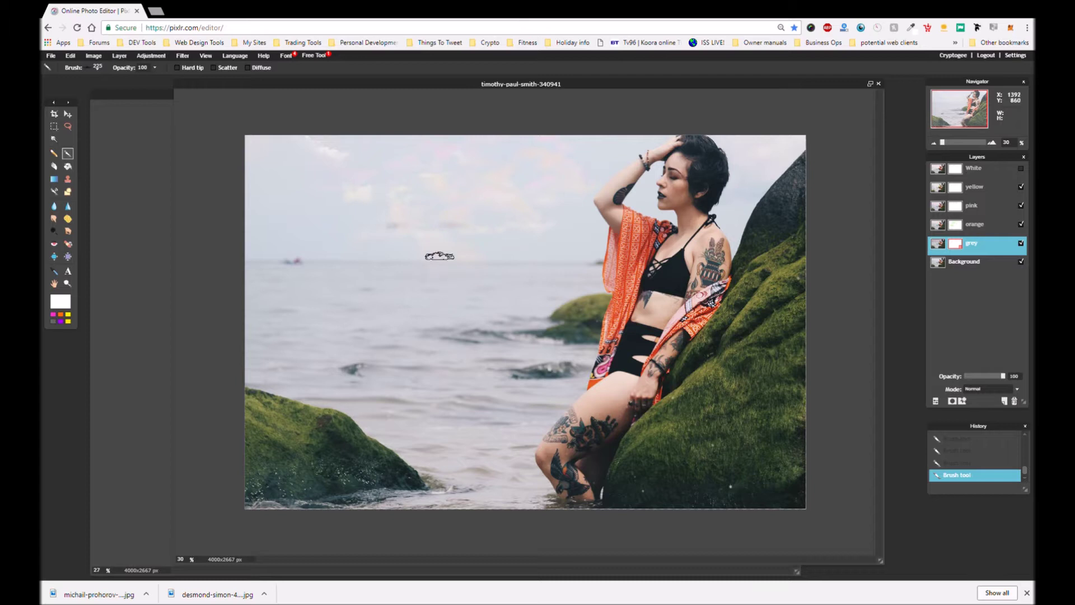
# Reduce the brush's diameter and spacing and paint small clouds low in the sky on the grey layer's mask.
pyautogui.click(98, 67)
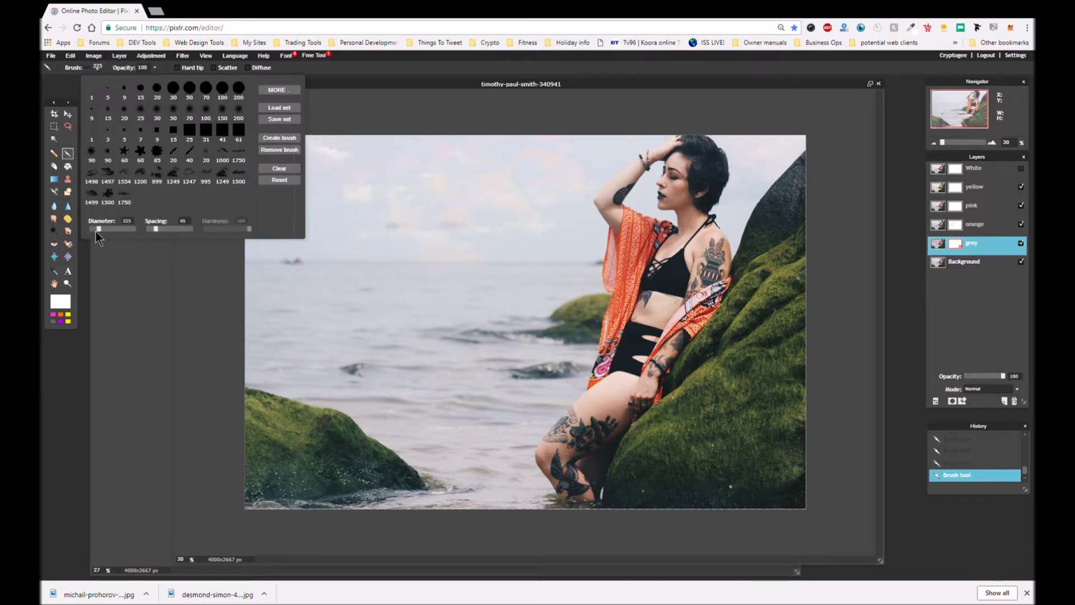
pyautogui.moveTo(98, 230); pyautogui.dragTo(92, 233)
pyautogui.moveTo(155, 229); pyautogui.dragTo(150, 229)
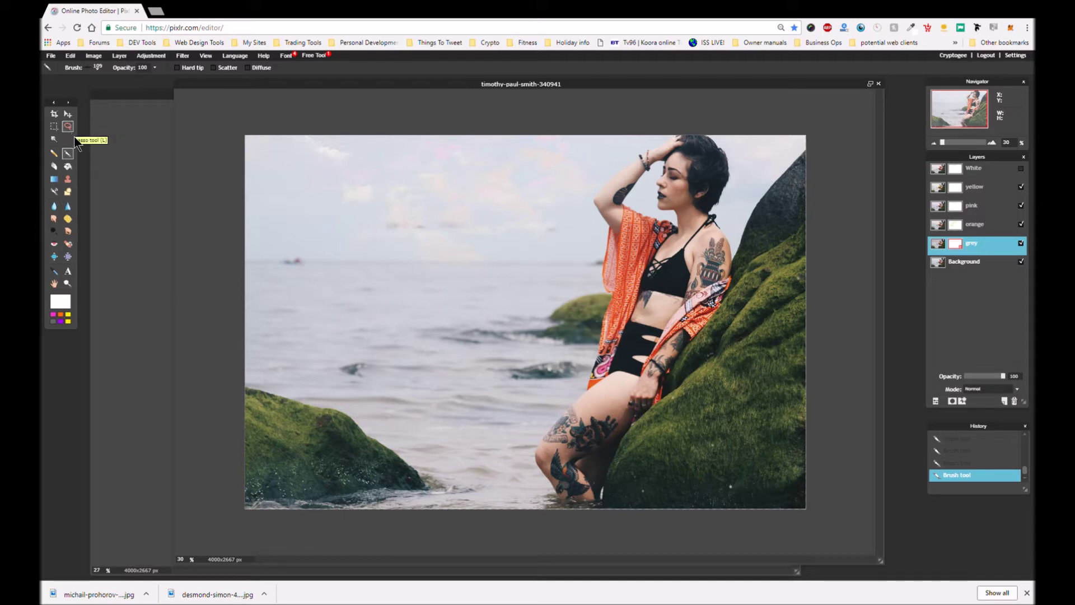
# Erase parts of the grey layer's mask around the horizon with the Eraser, using the 1000 and 1200 cloud brushes.
pyautogui.click(53, 166)
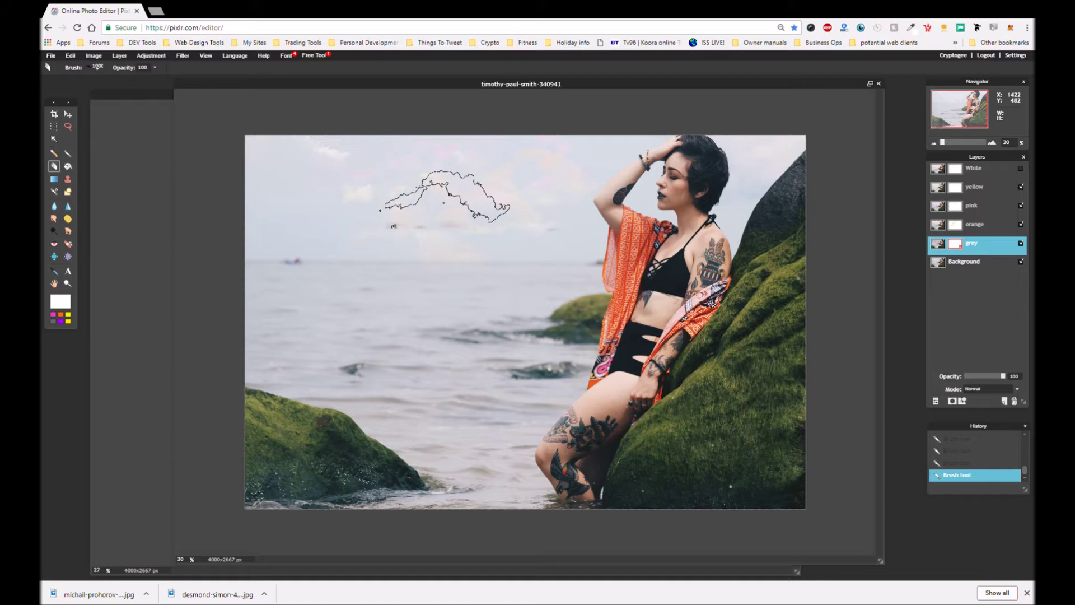
pyautogui.click(458, 259)
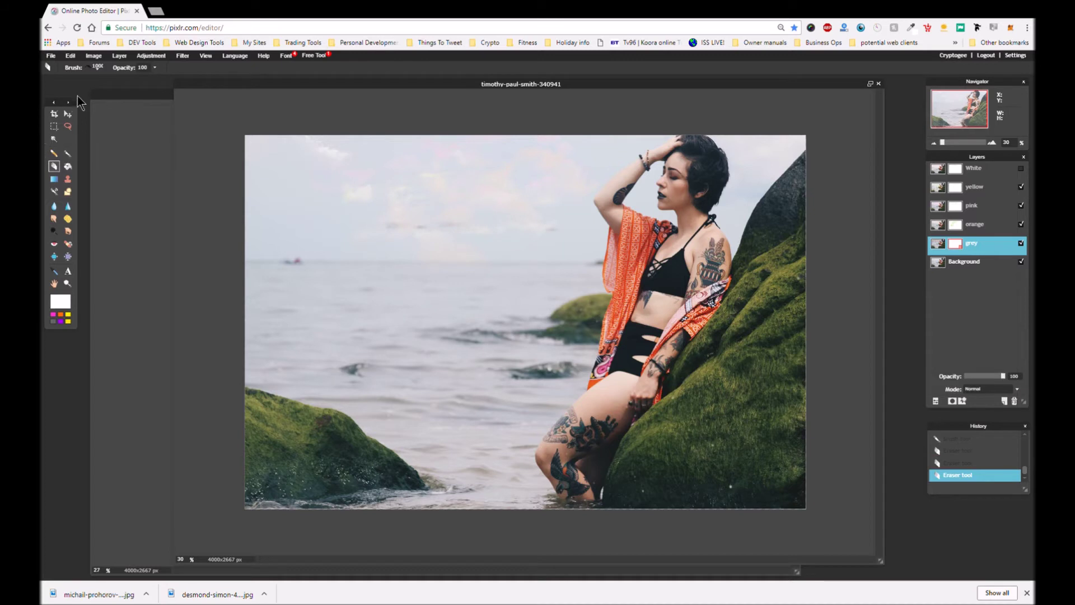
pyautogui.click(102, 65)
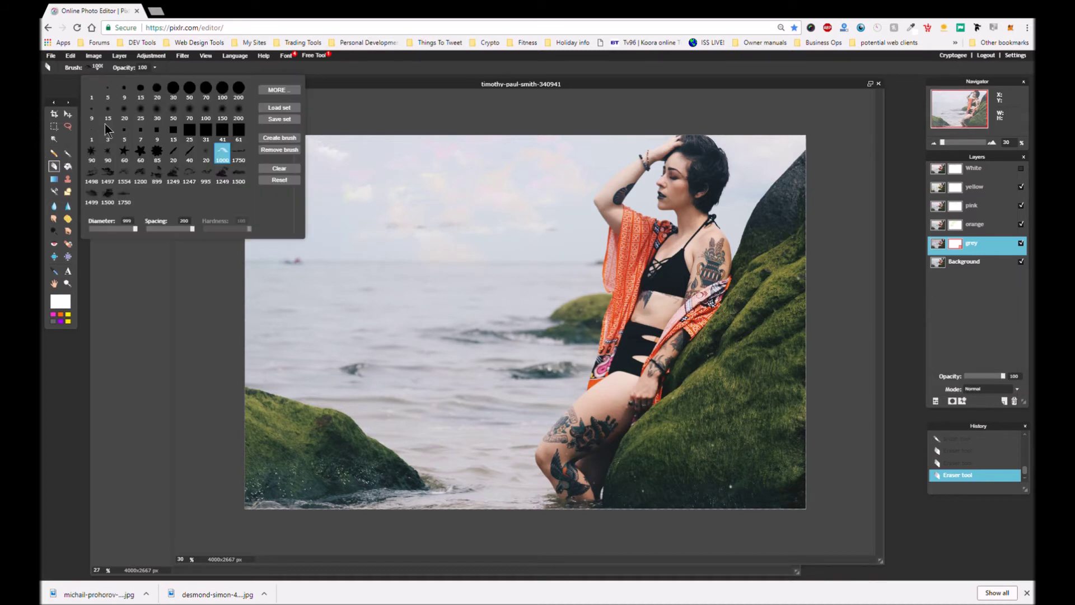
pyautogui.click(140, 172)
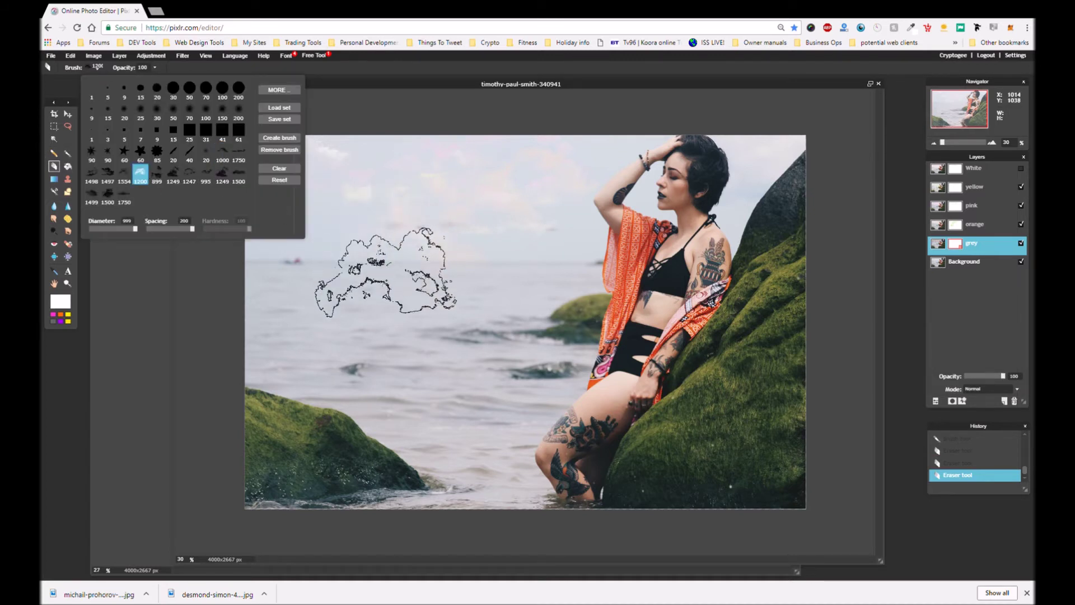
pyautogui.click(384, 270)
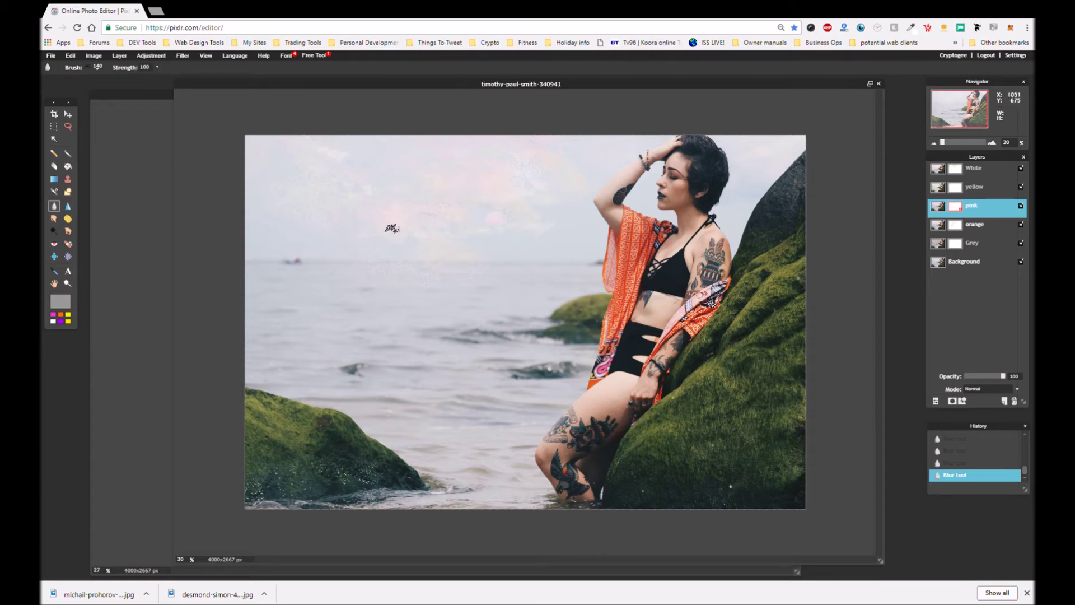
# Blur the clouds above the horizon on the pink layer's mask with the Blur tool at diameter 140 and spacing 28.
pyautogui.scroll(2, 409, 238)
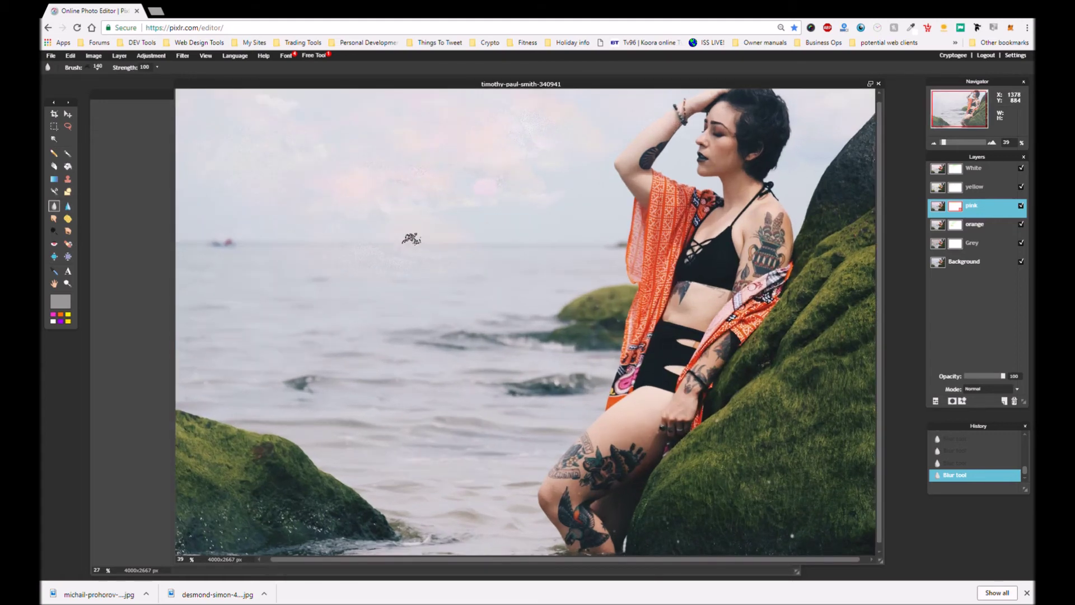
pyautogui.scroll(2, 411, 239)
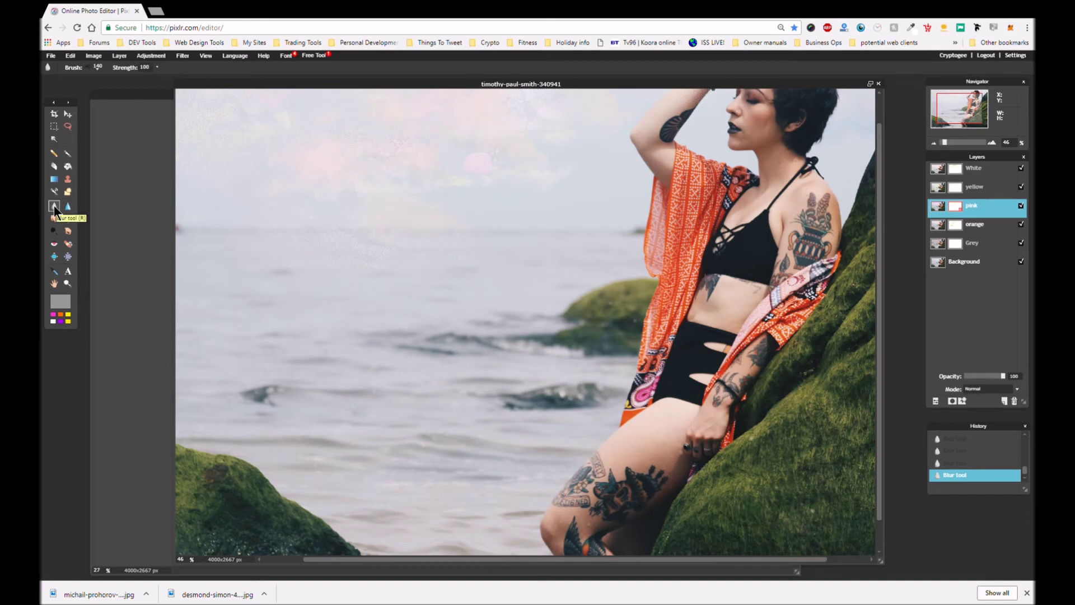
pyautogui.click(89, 66)
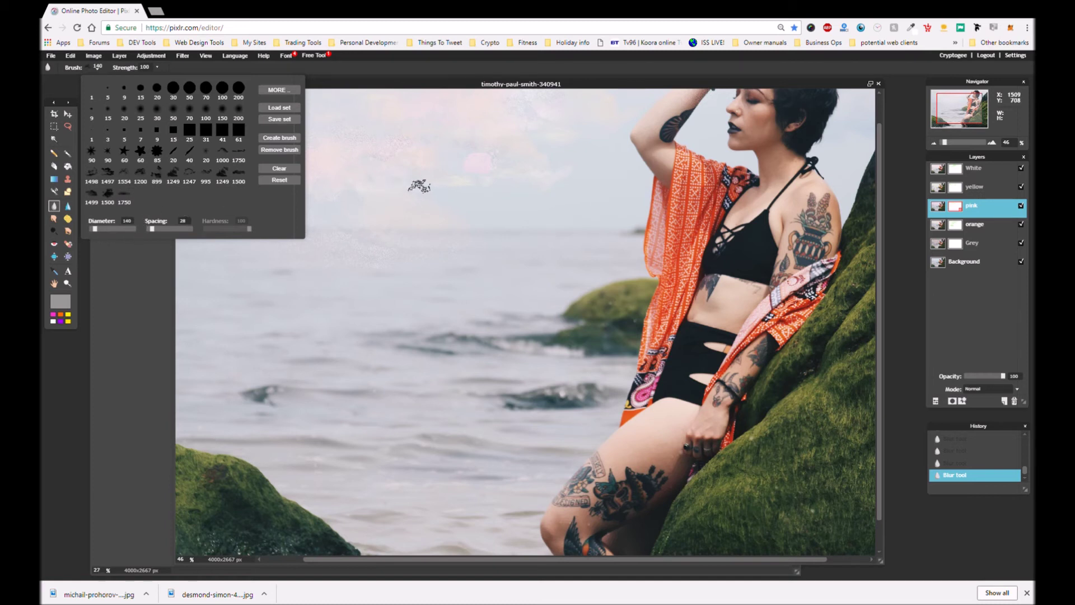
pyautogui.click(412, 167)
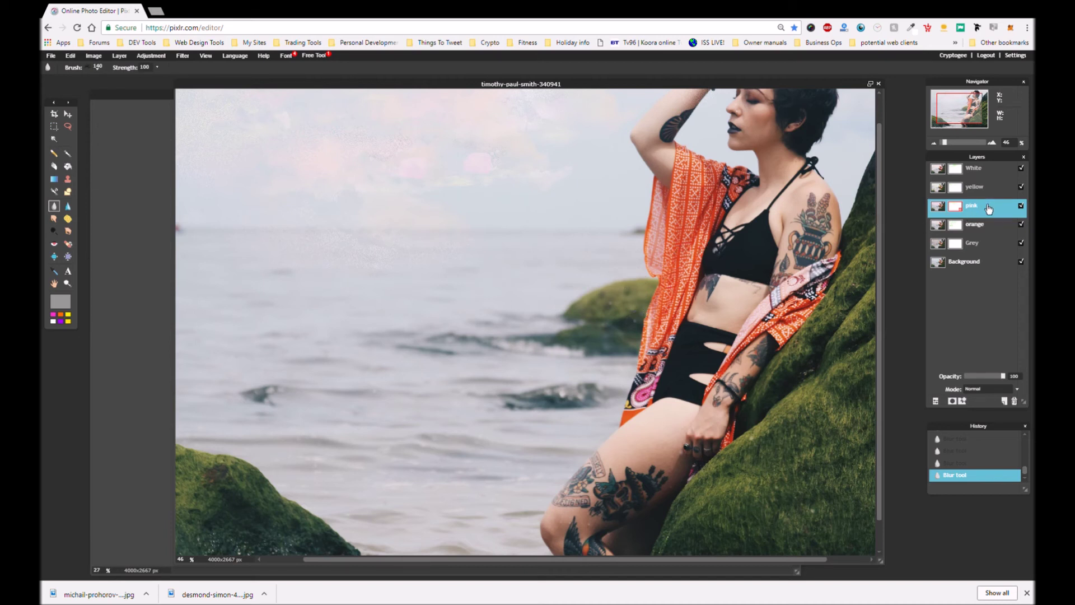
# Blur the clouds on the Grey layer's mask using a Blur brush with reduced diameter and spacing, and check the whole photo.
pyautogui.click(995, 252)
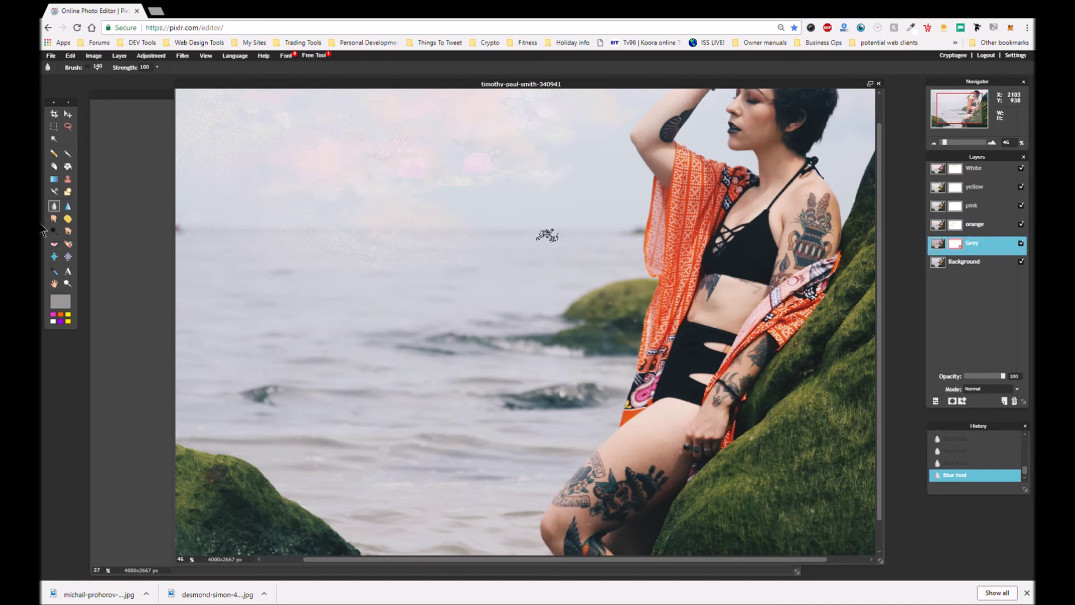
pyautogui.click(87, 66)
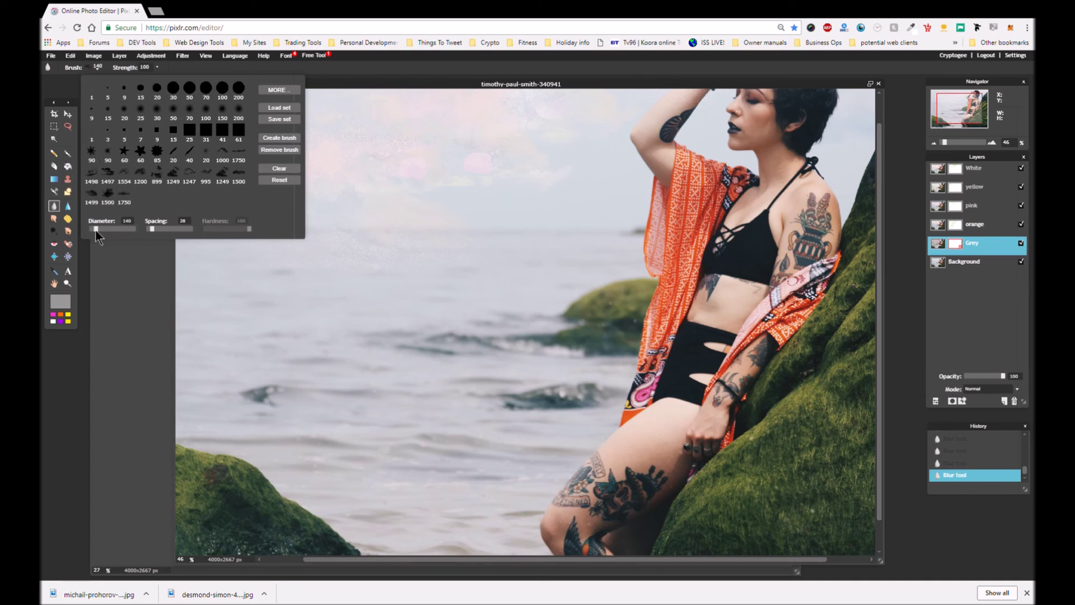
pyautogui.moveTo(96, 230); pyautogui.dragTo(146, 228)
pyautogui.click(396, 180)
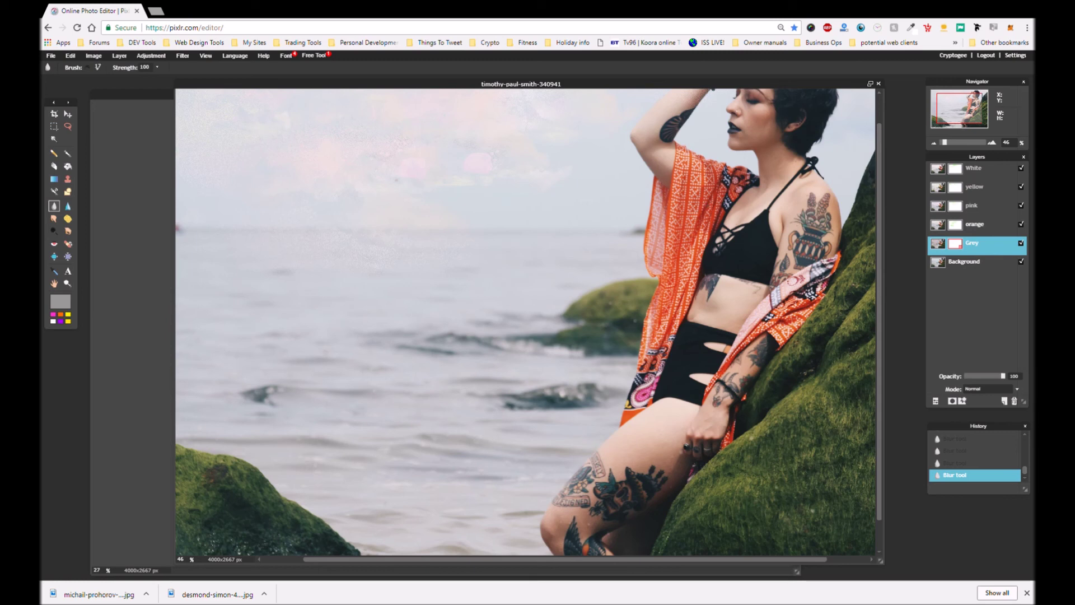
pyautogui.scroll(-1, 840, 294)
pyautogui.scroll(-4, 817, 238)
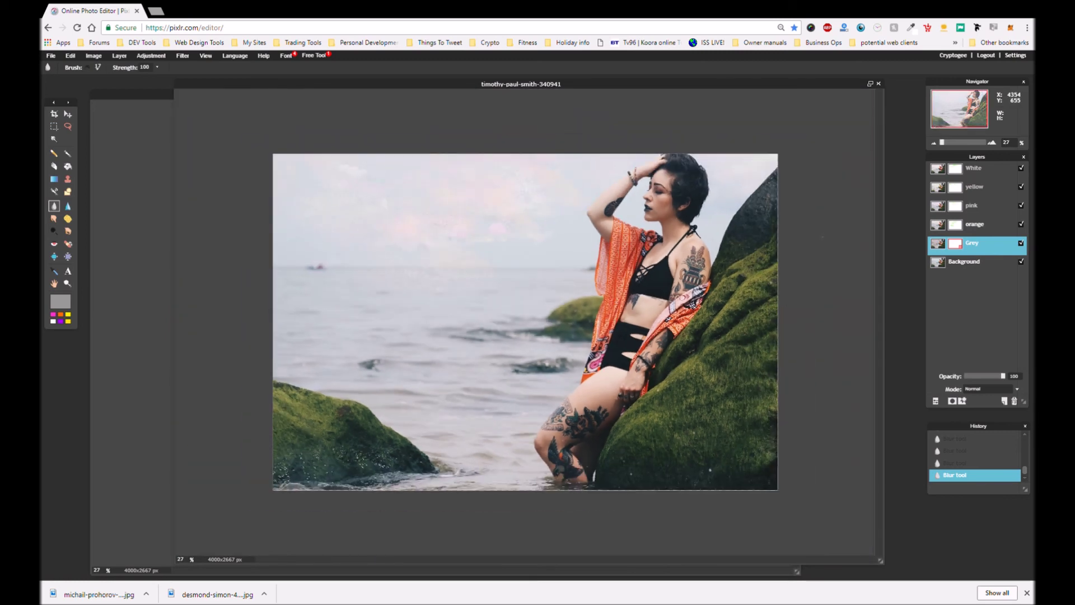
pyautogui.scroll(1, 819, 238)
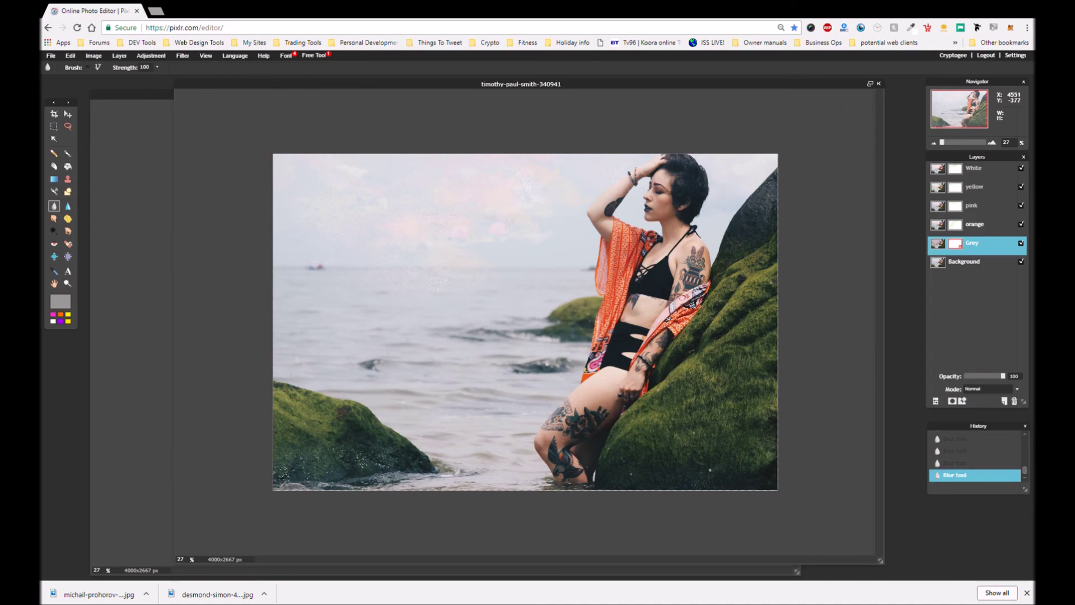